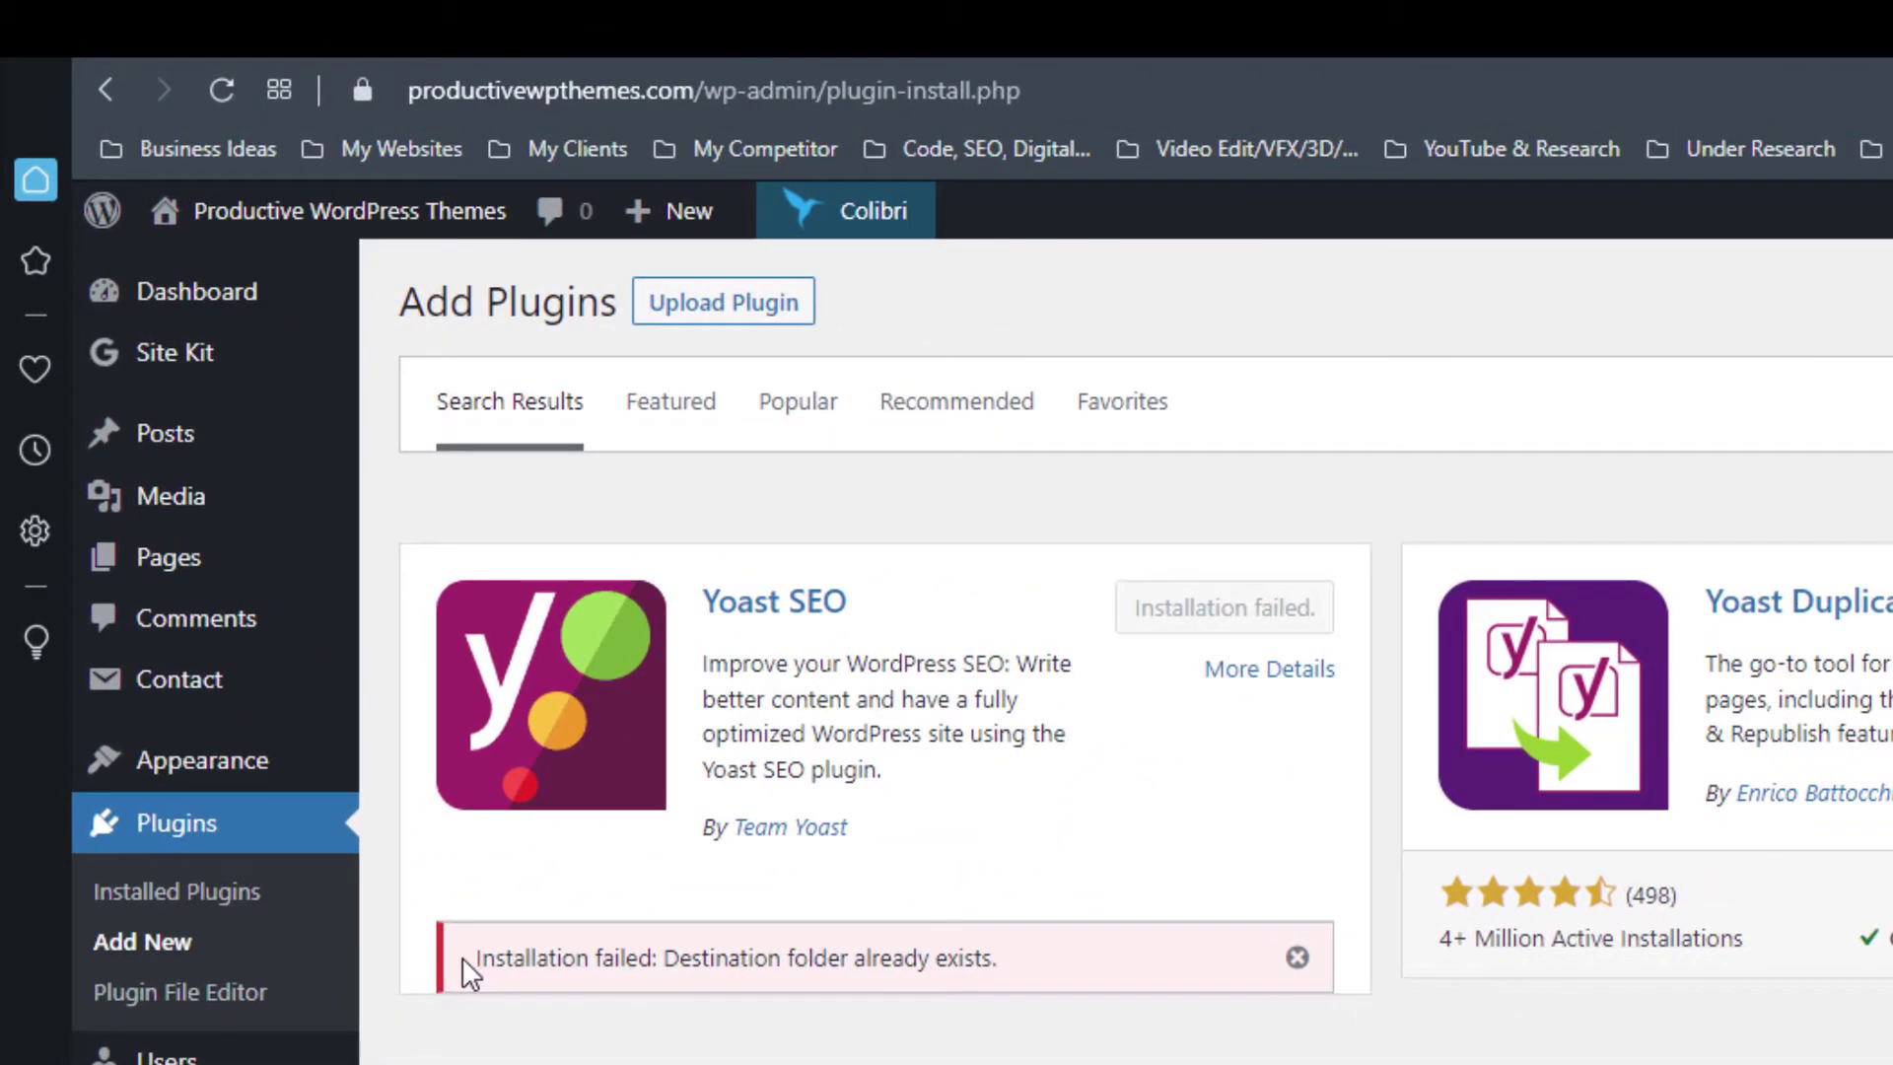
drag(286, 589, 467, 591)
drag(762, 963, 1056, 960)
click(906, 1013)
Search the plugin directory for "yoast" and try to install Yoast SEO
click(160, 943)
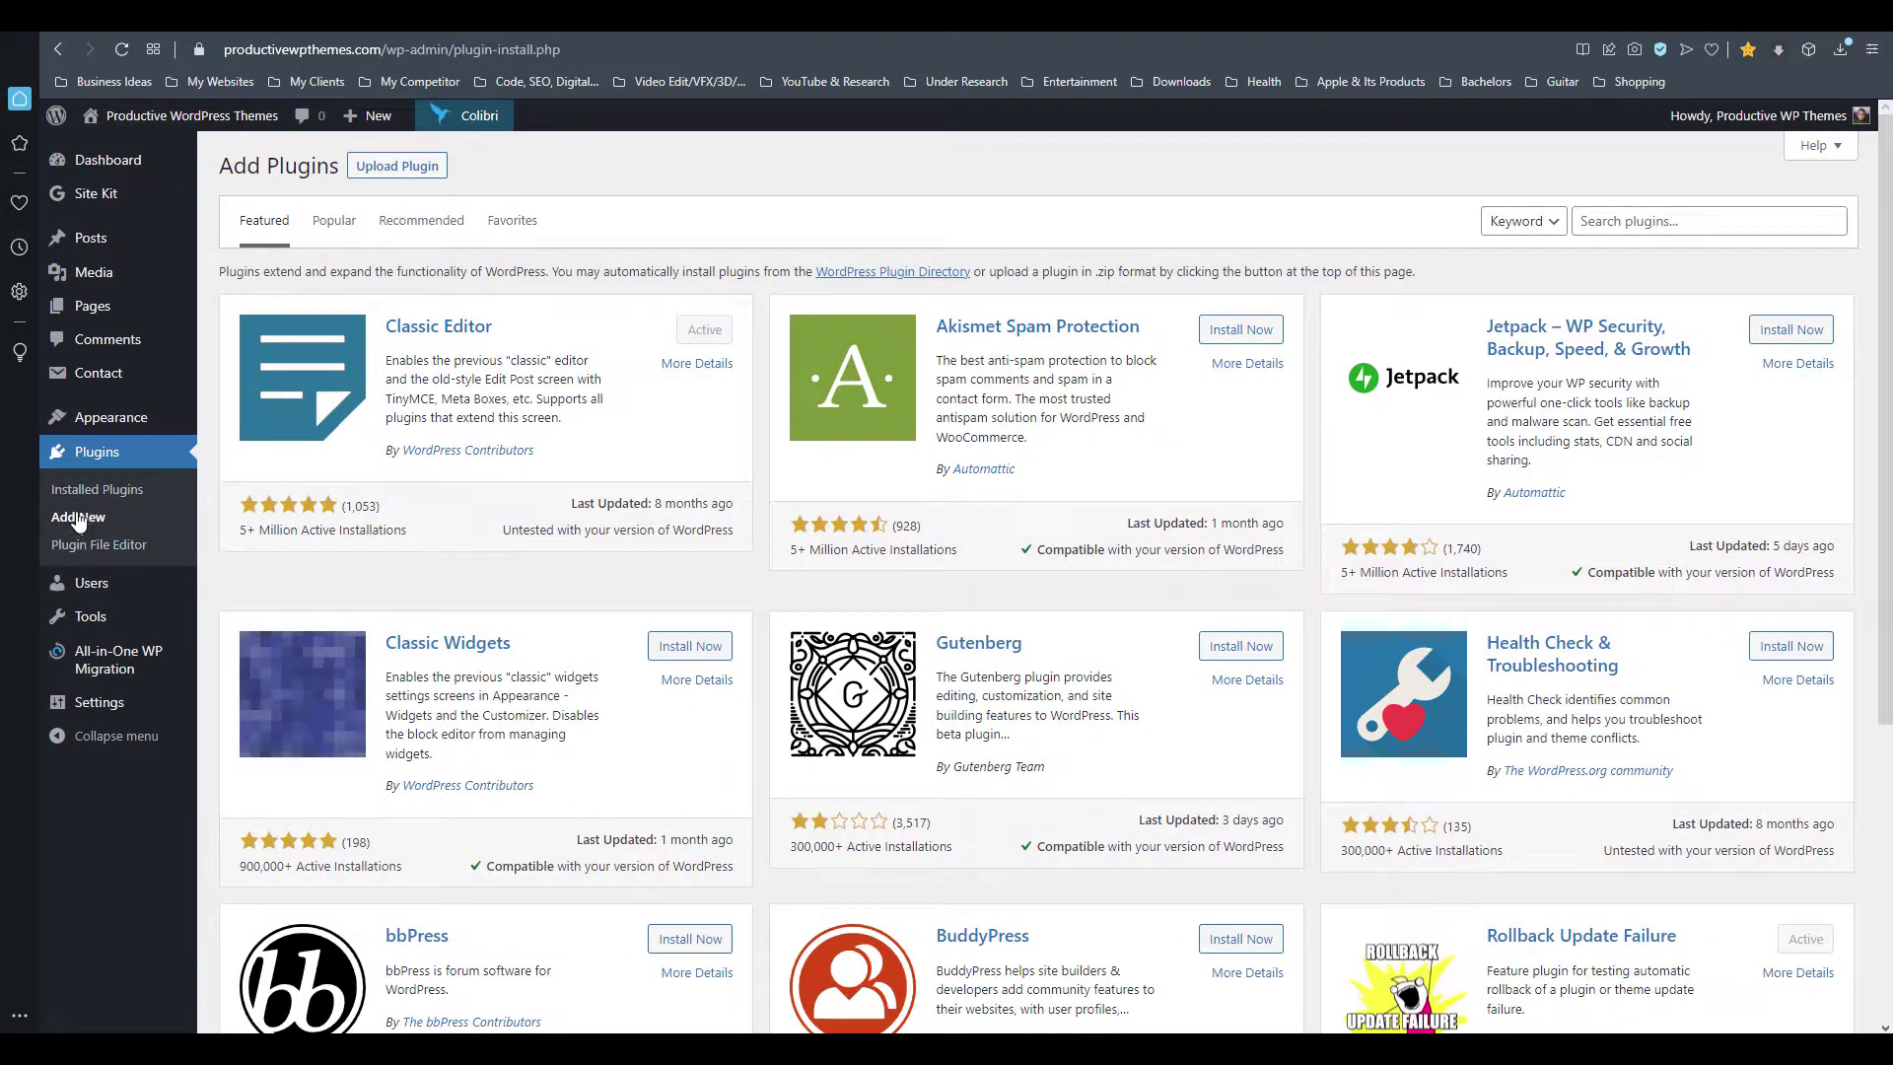
click(1602, 221)
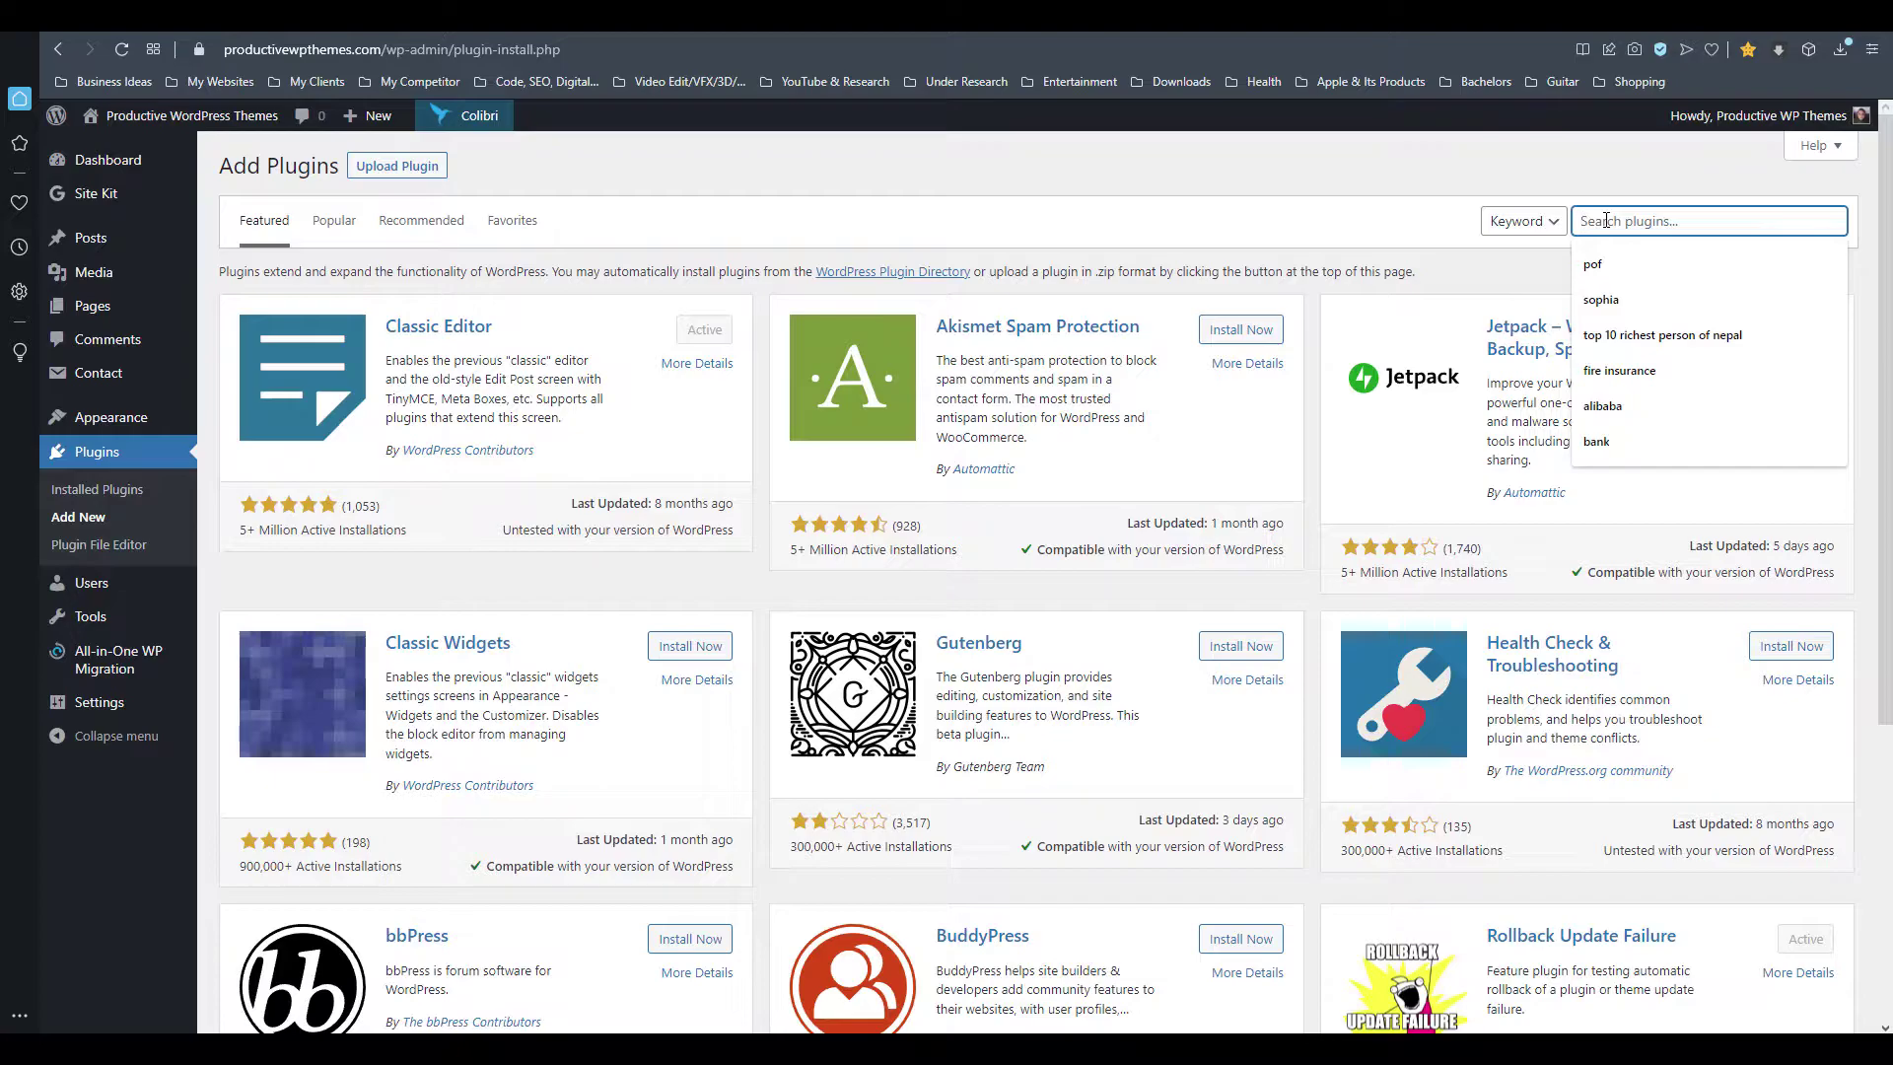
text(yoast)
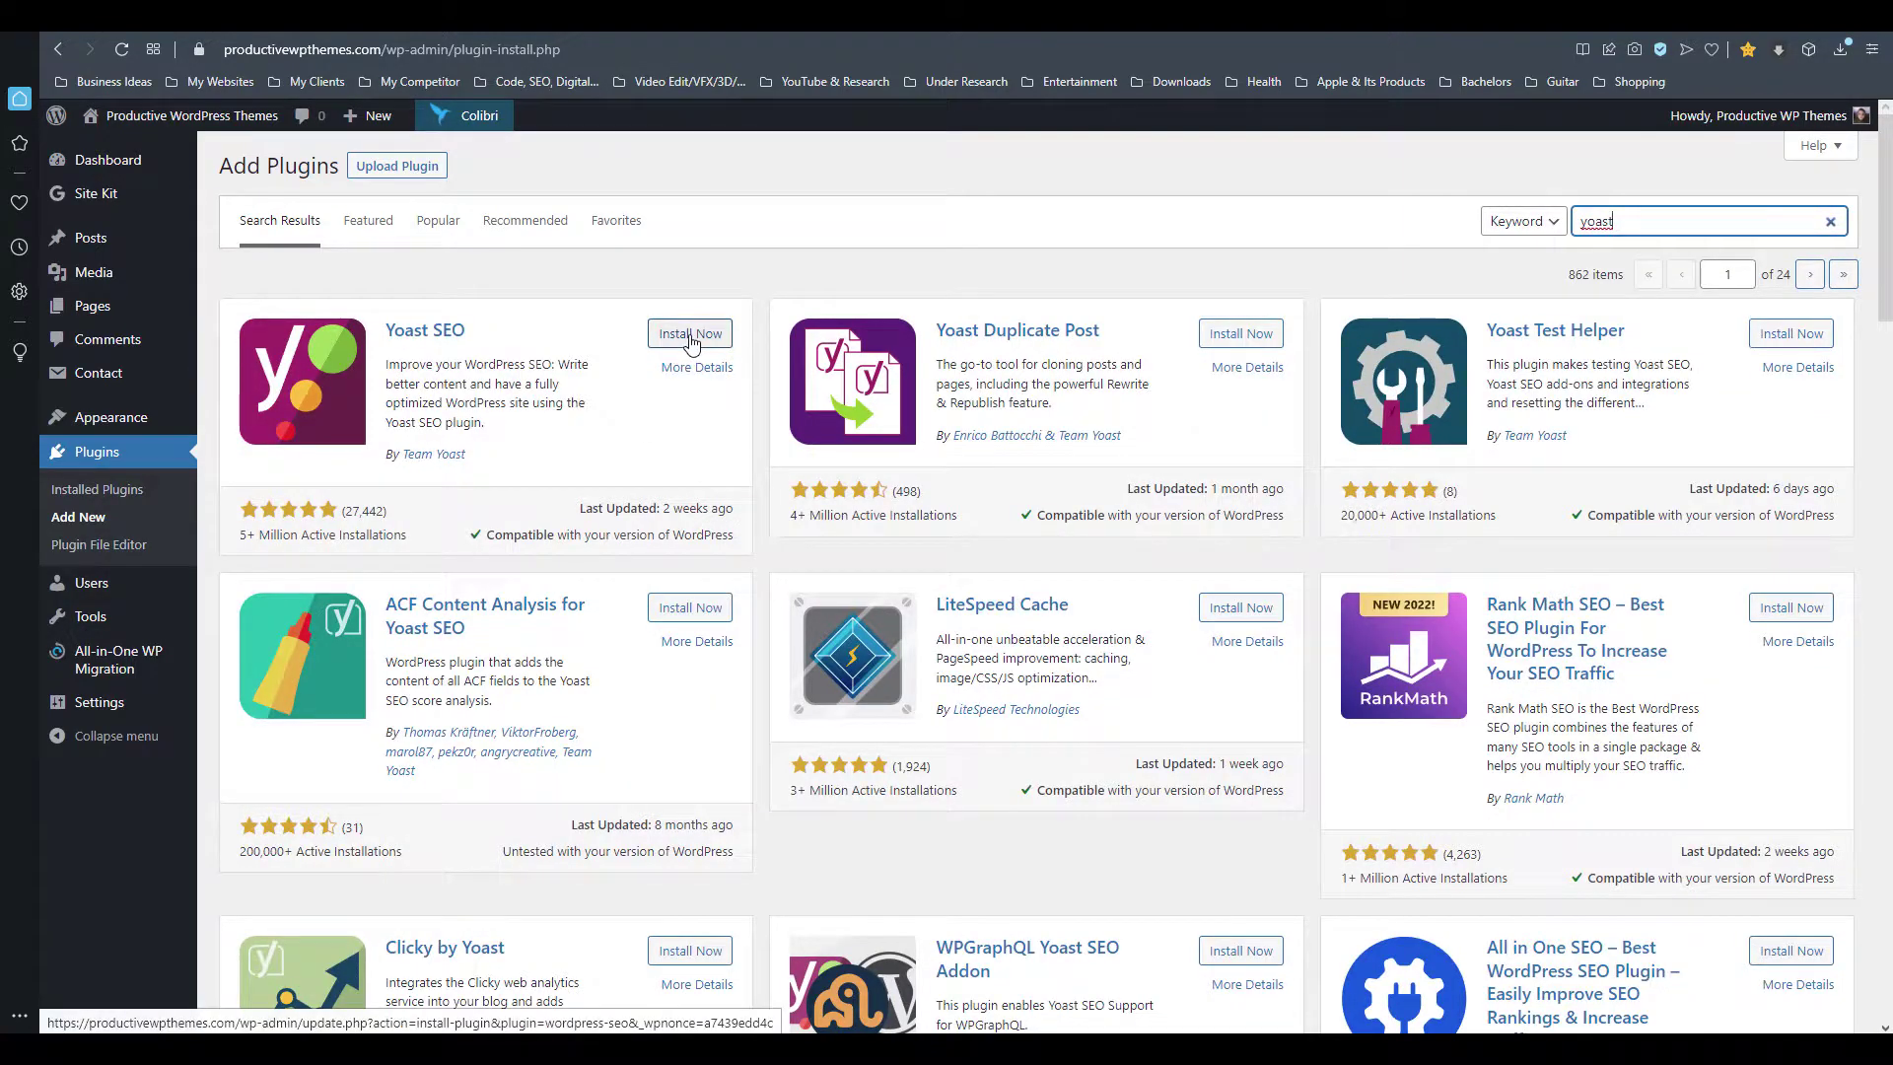
click(691, 335)
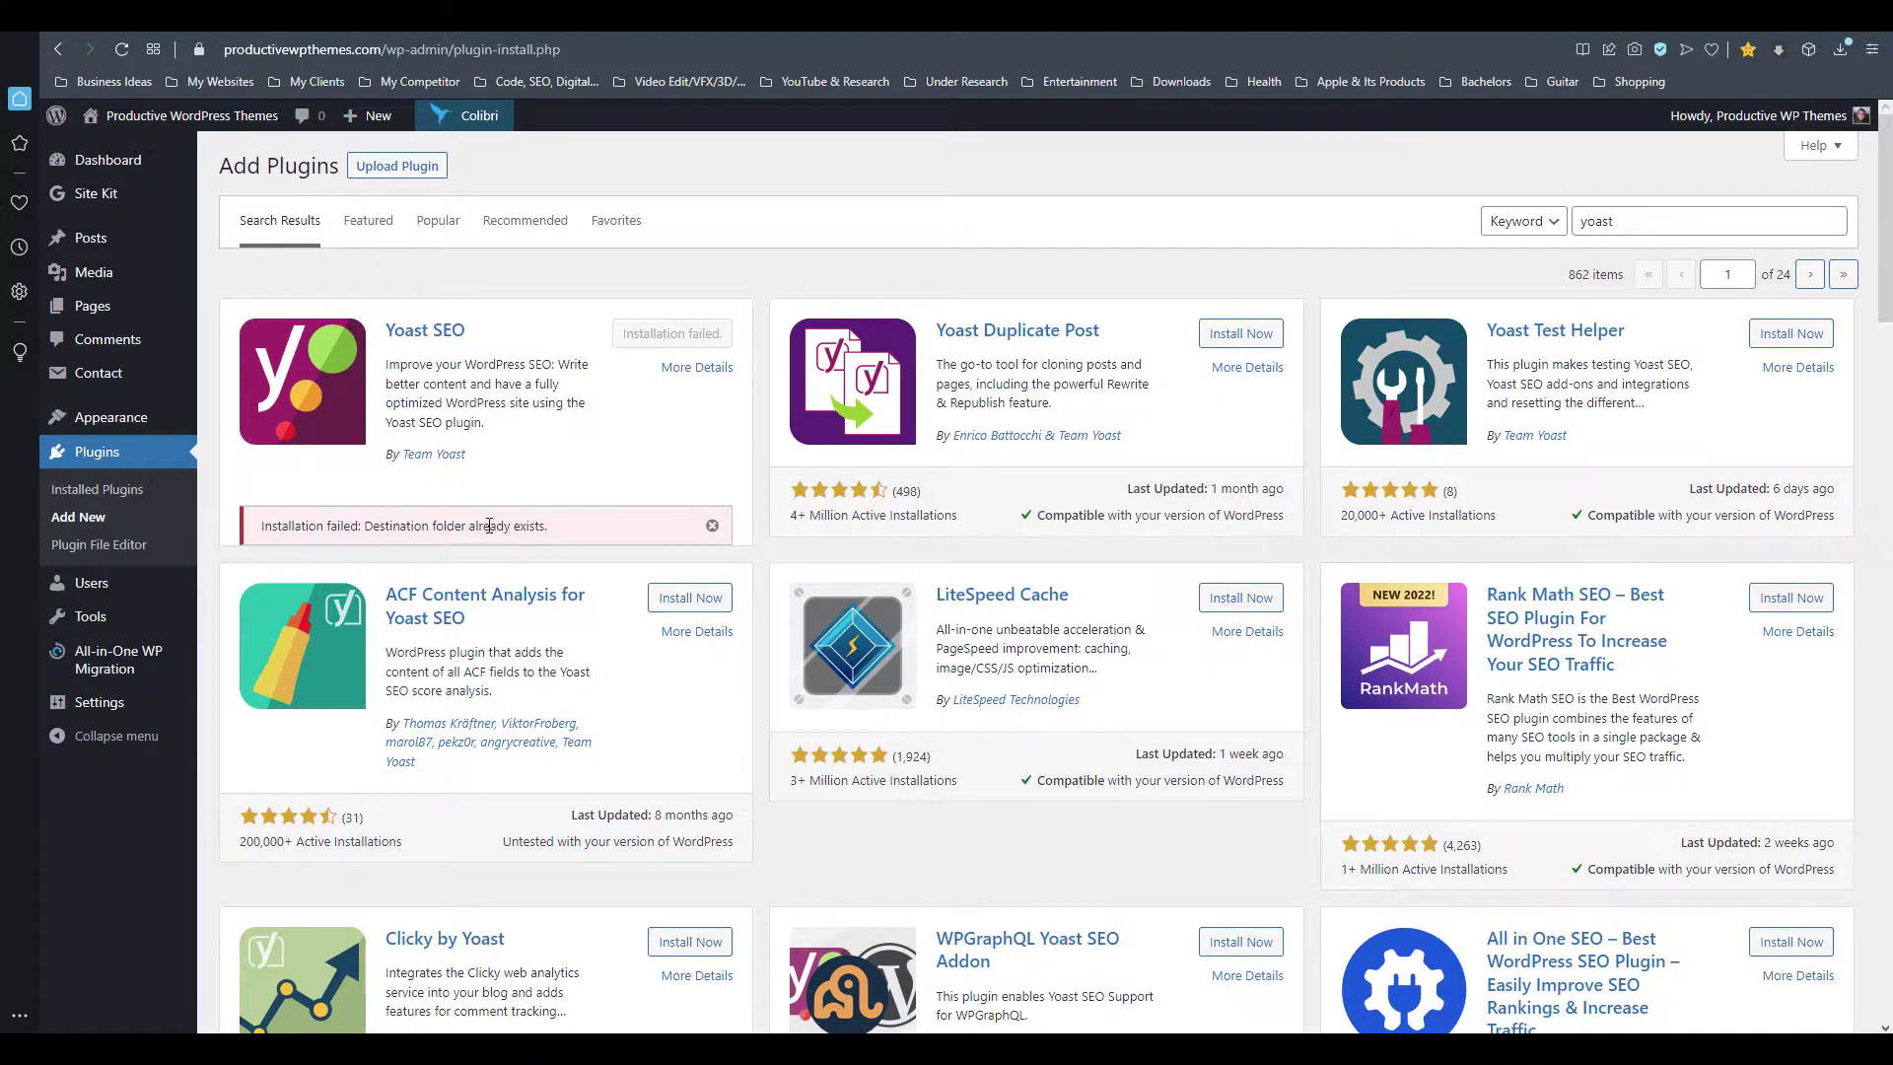
Search the plugin directory for "wp file manager", then install and activate the File Manager plugin by mndpsingh287
double_click(1598, 221)
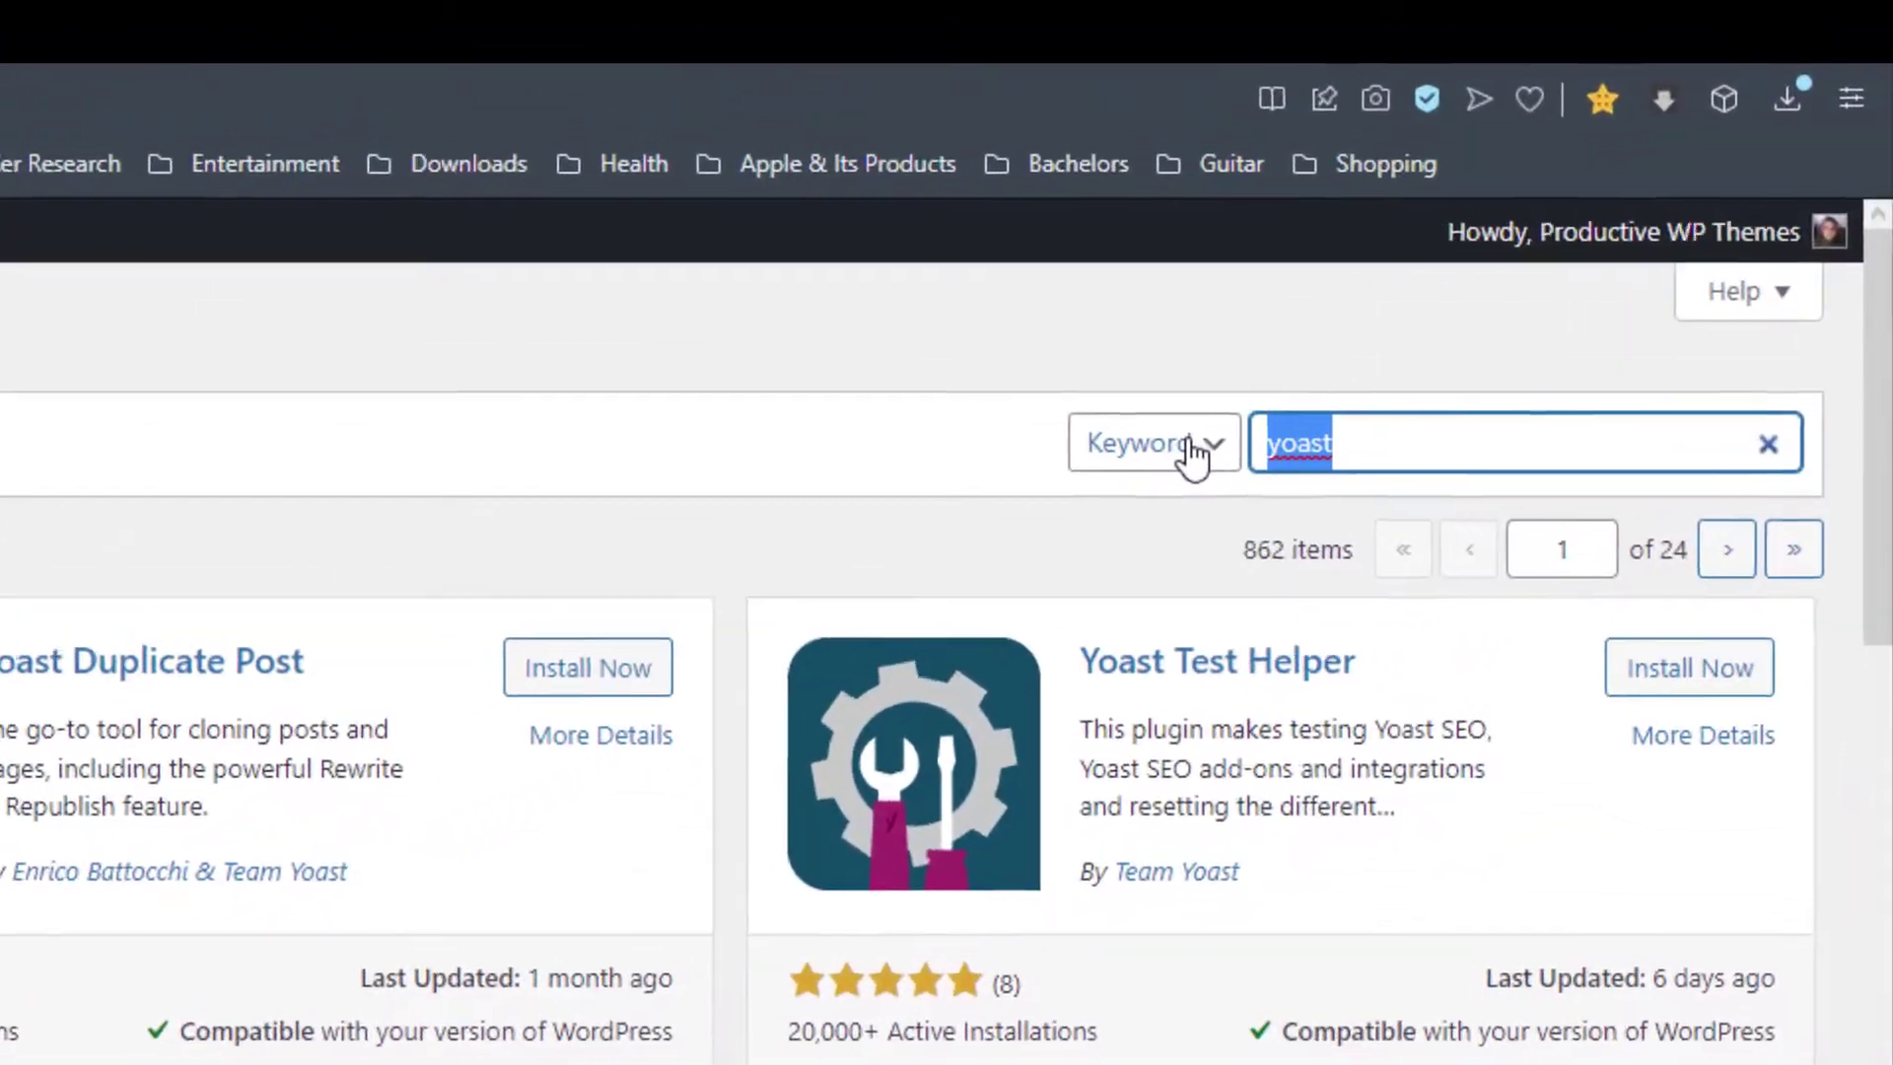
text(wp file )
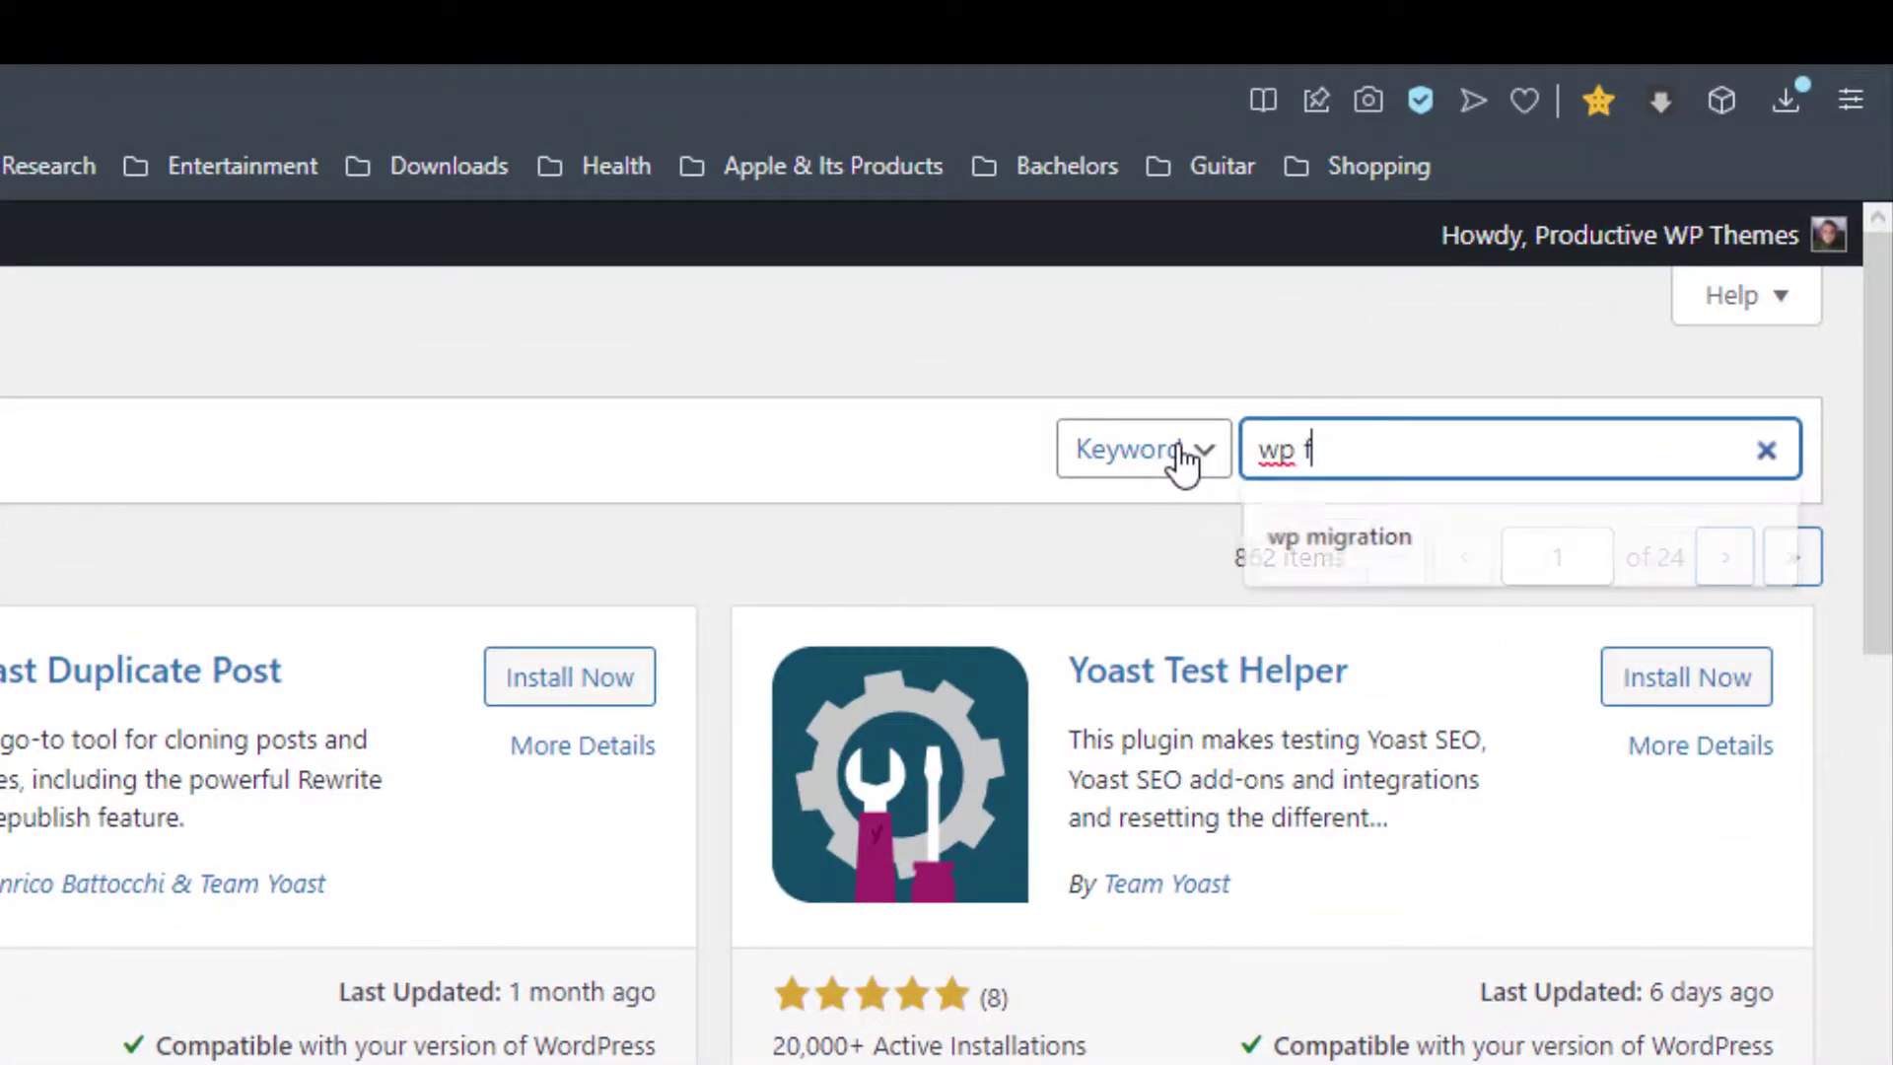
text(manager)
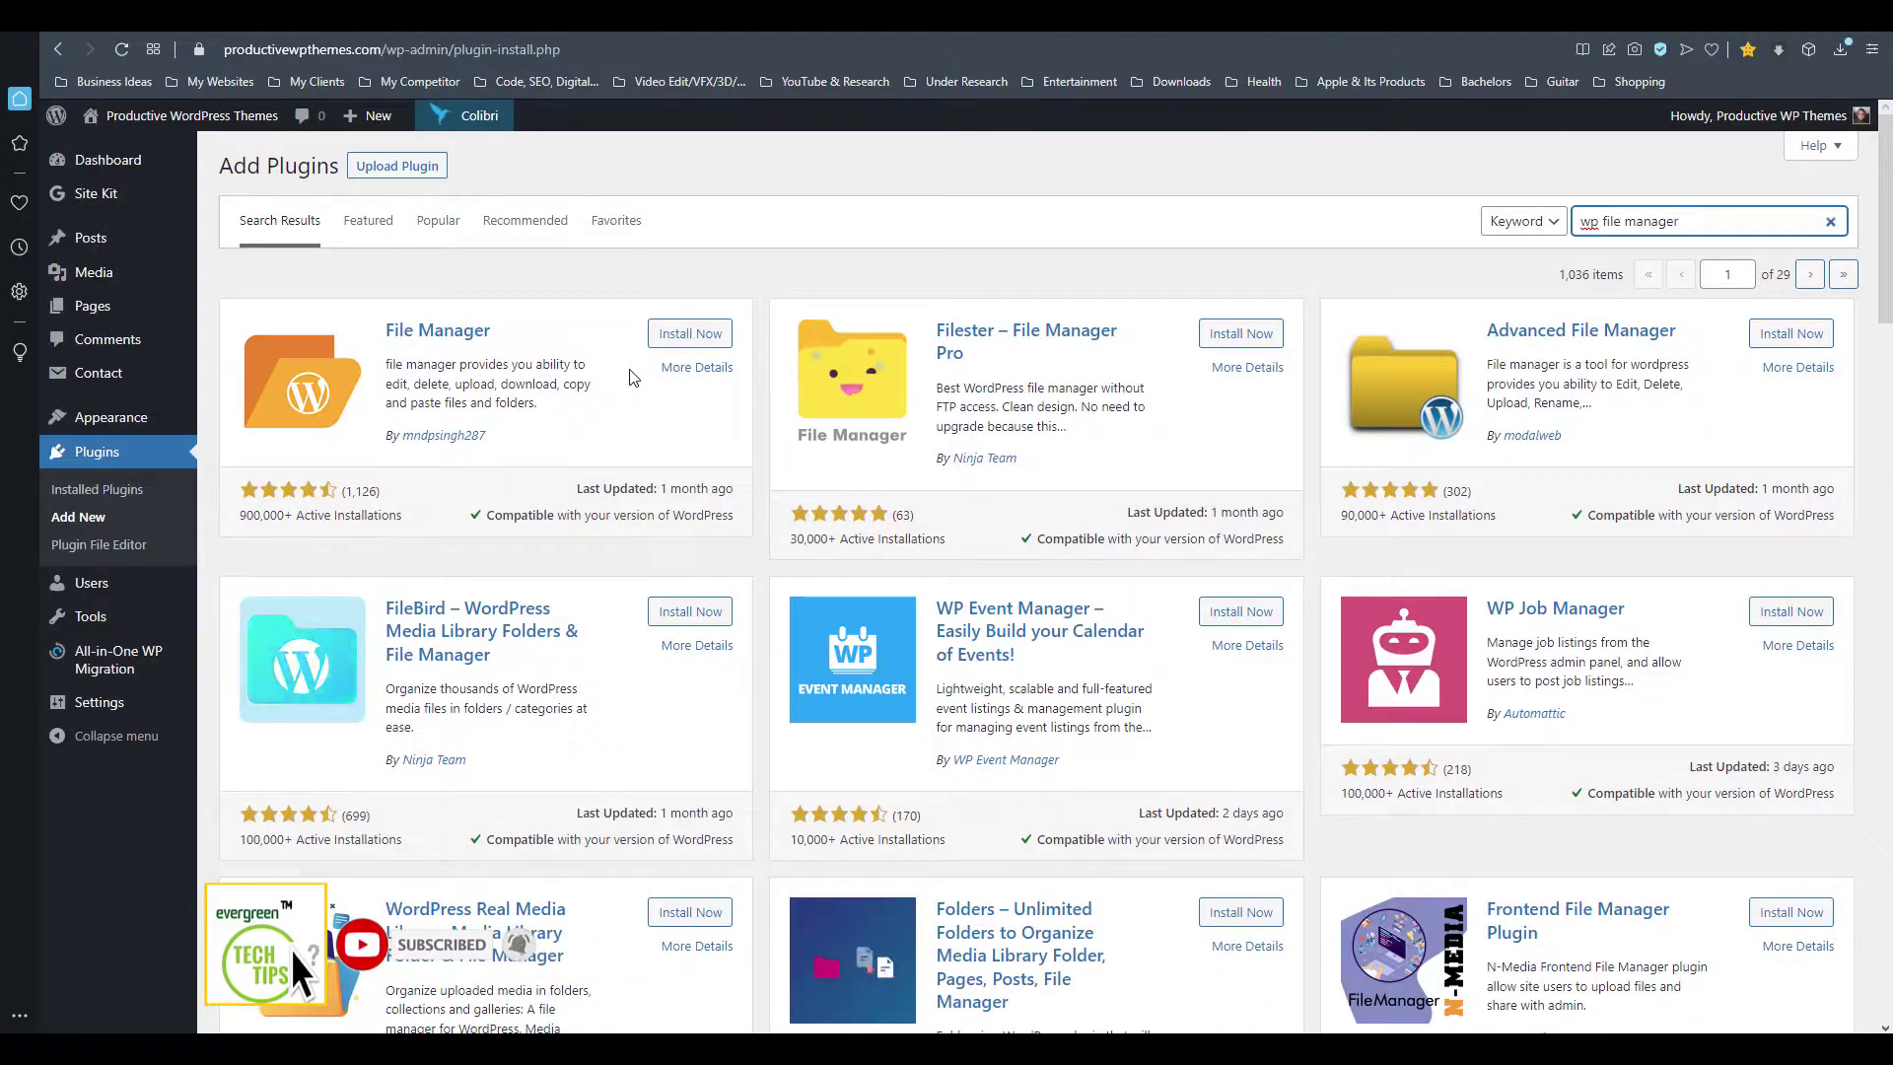
click(691, 333)
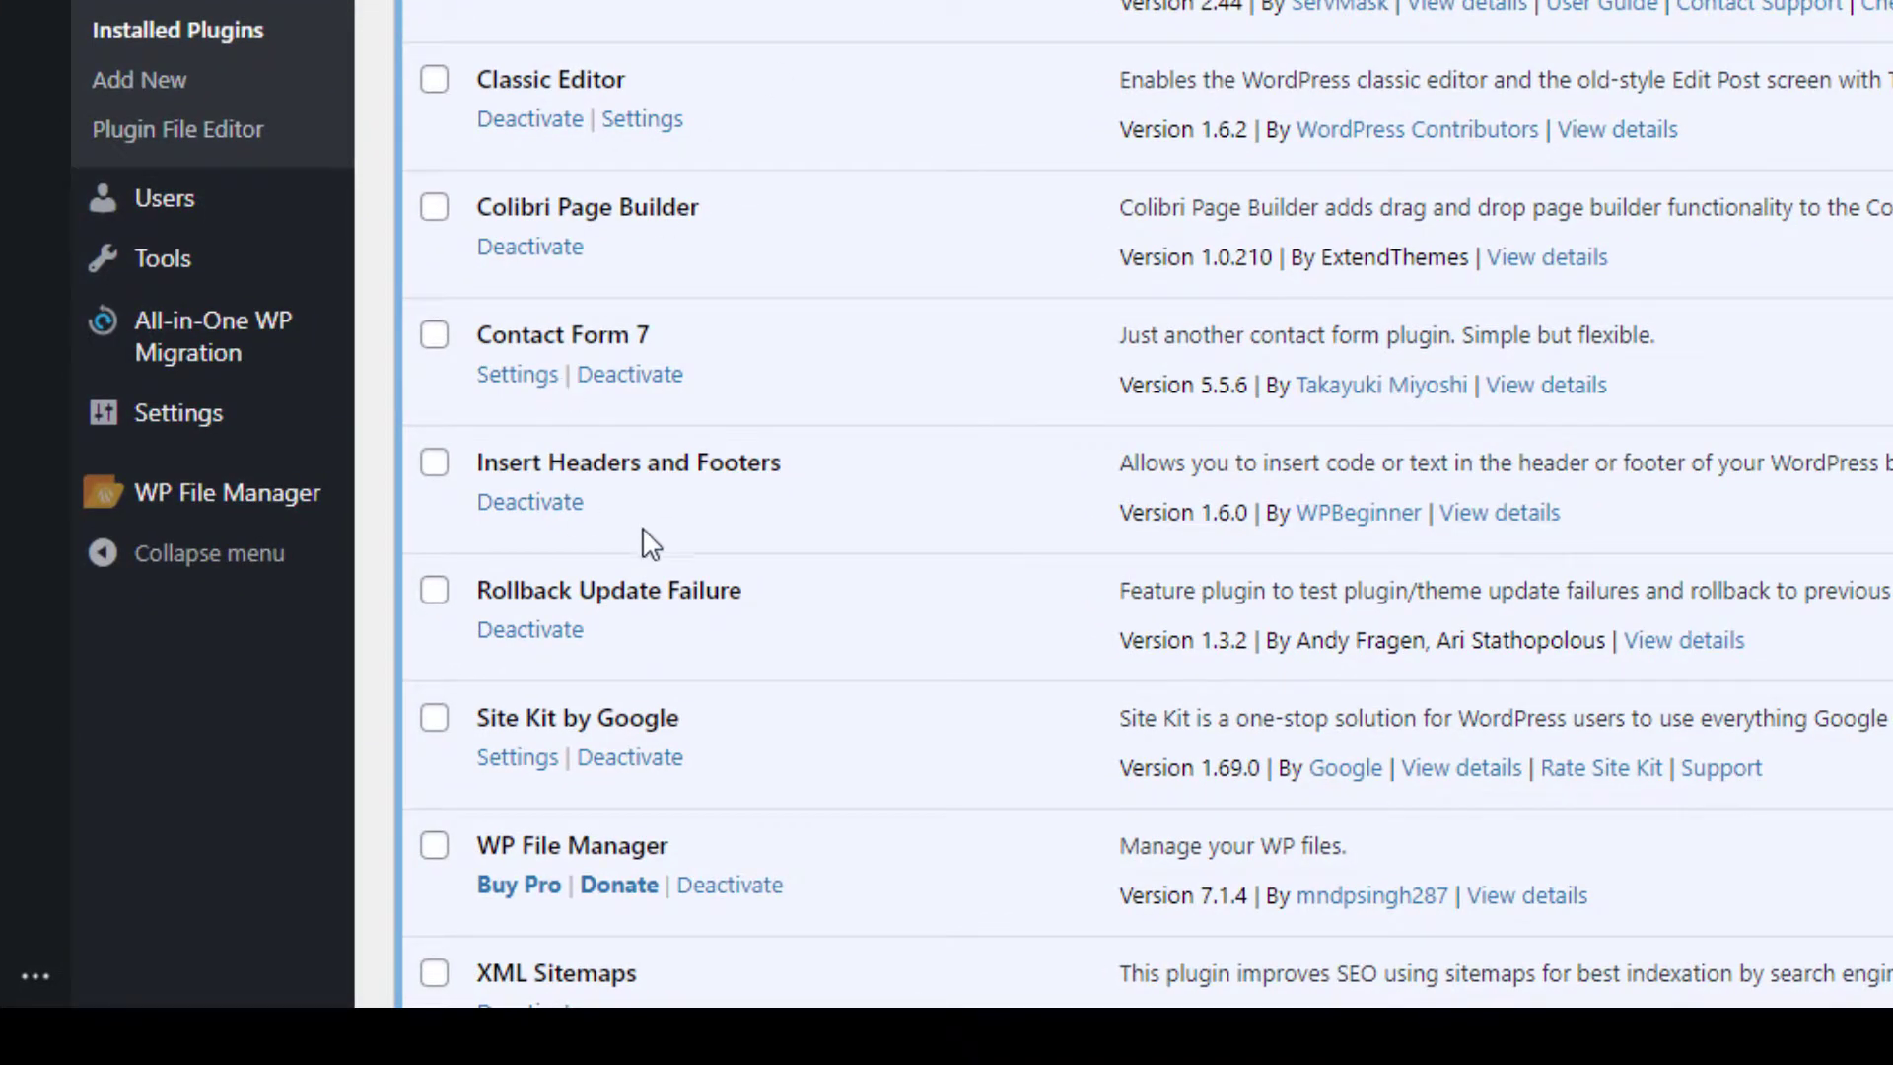
Open the WP File Manager page and decline its welcome subscription offer
mouse_move(264, 500)
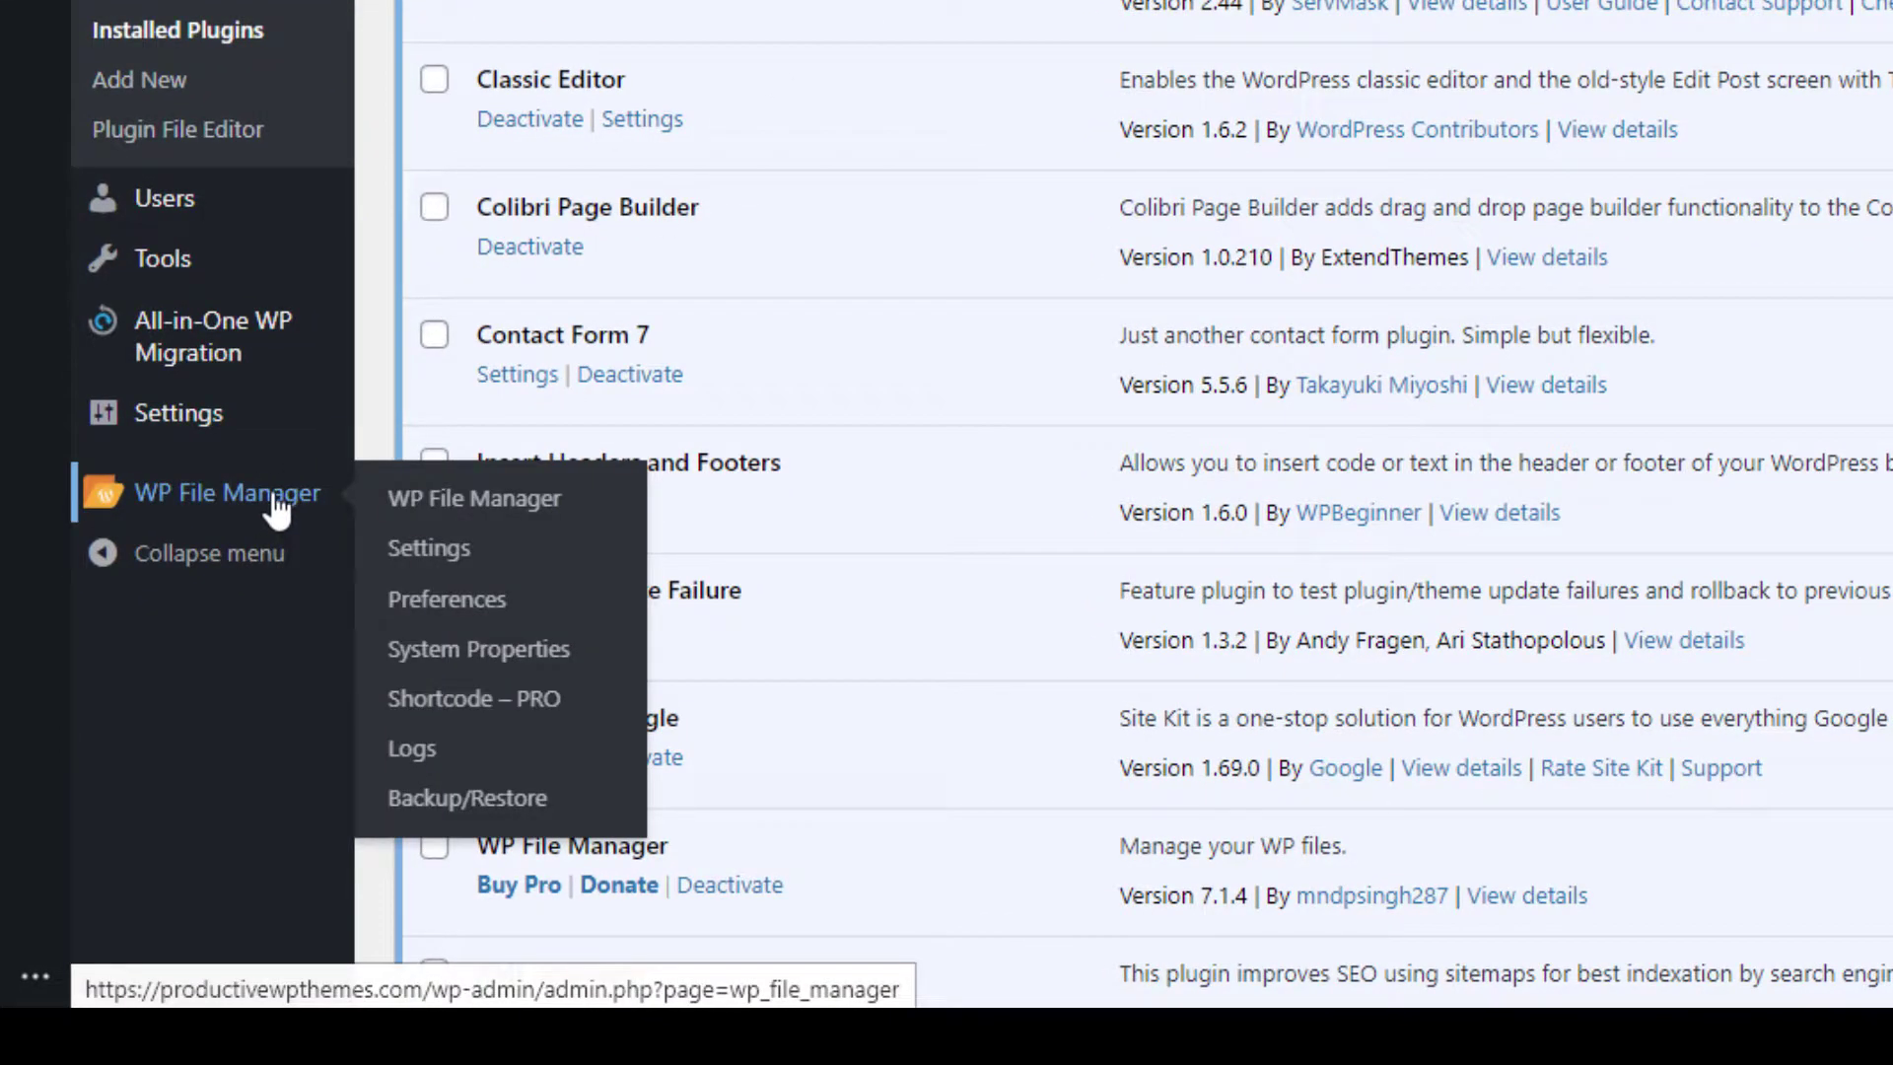
click(487, 499)
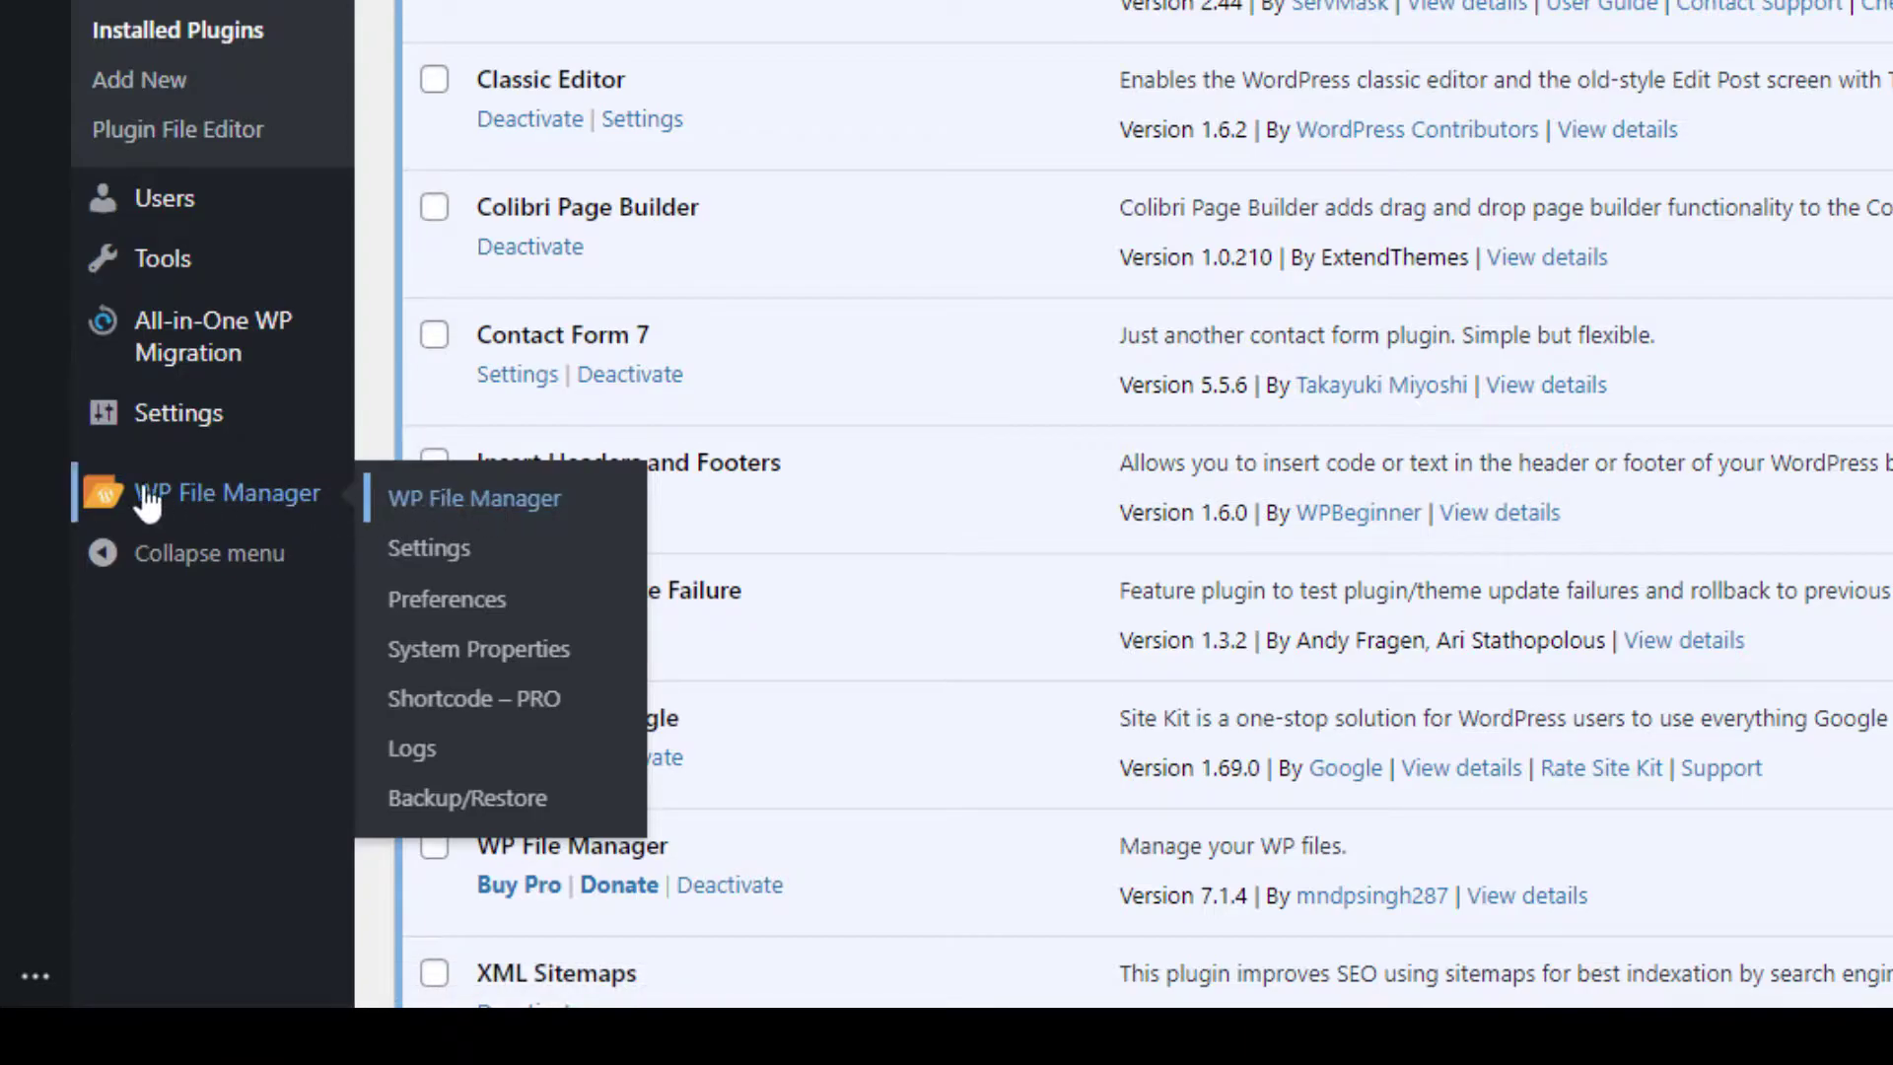
click(498, 503)
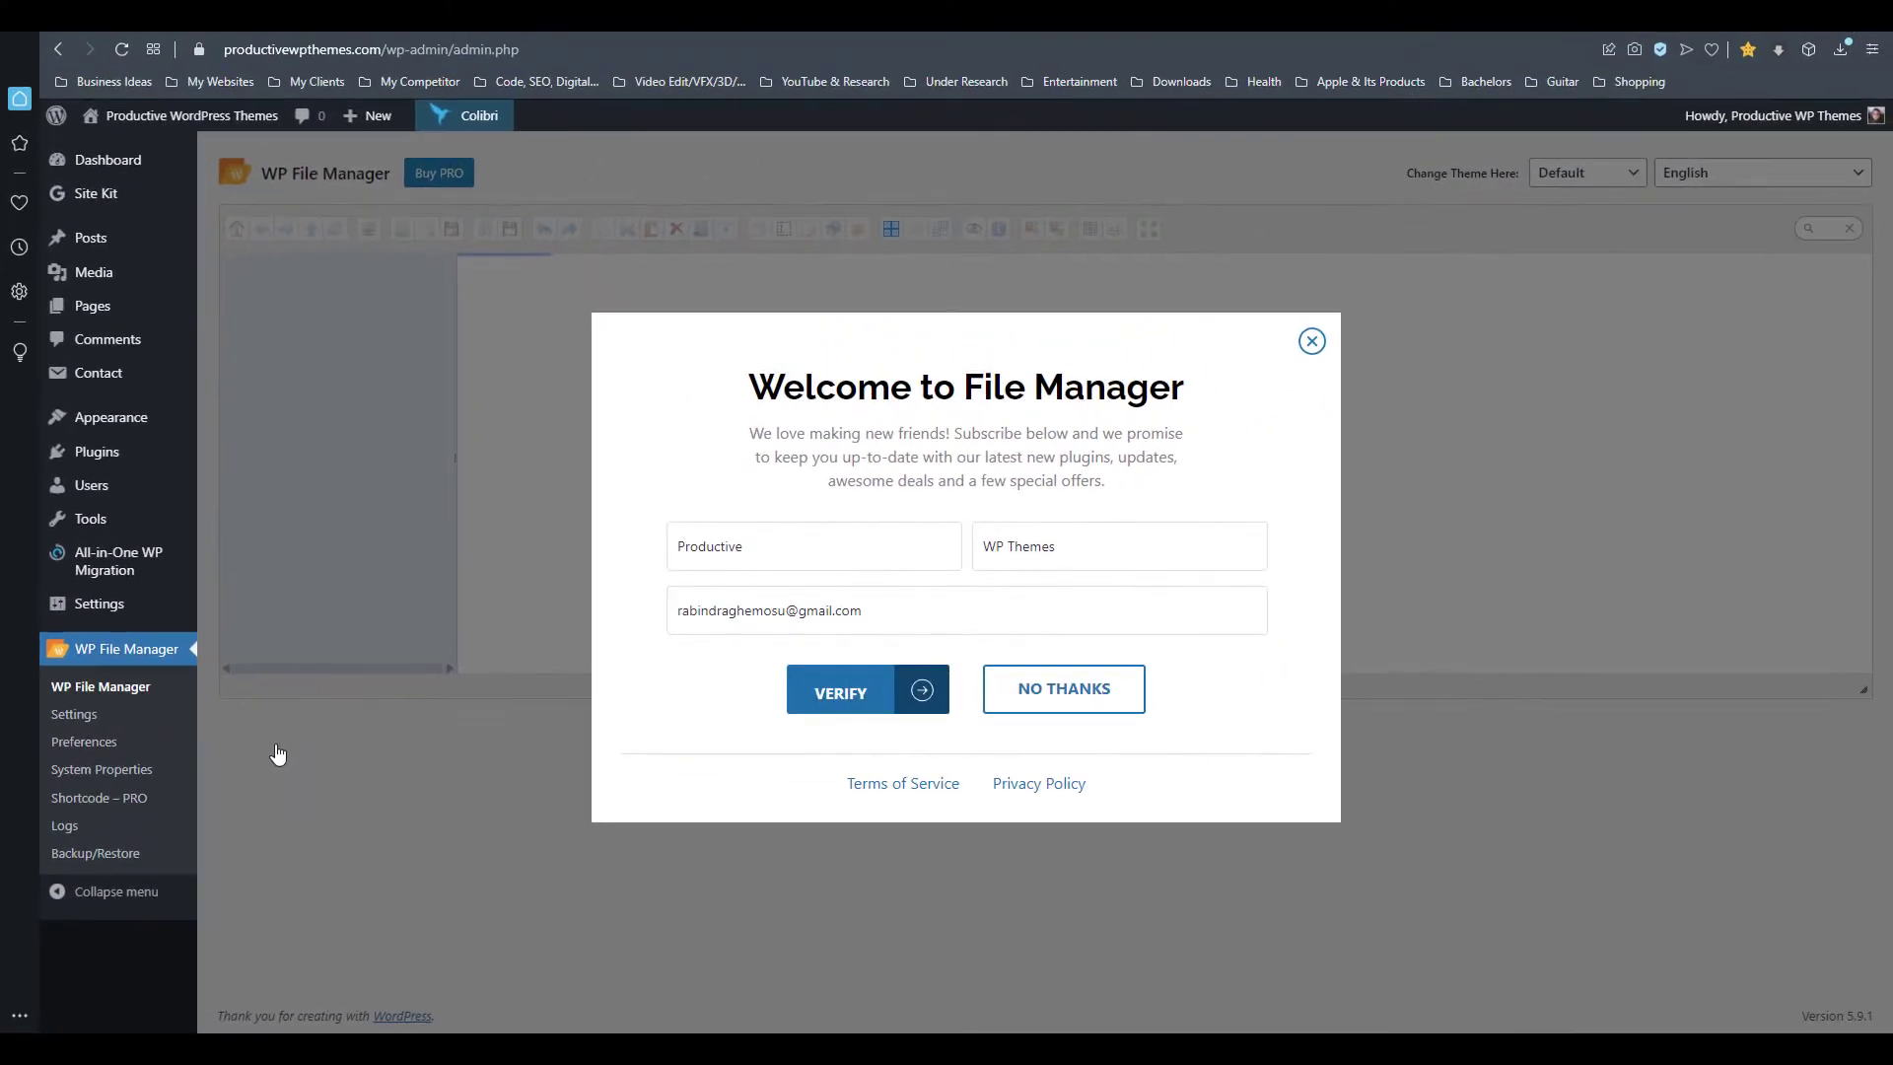
click(1060, 691)
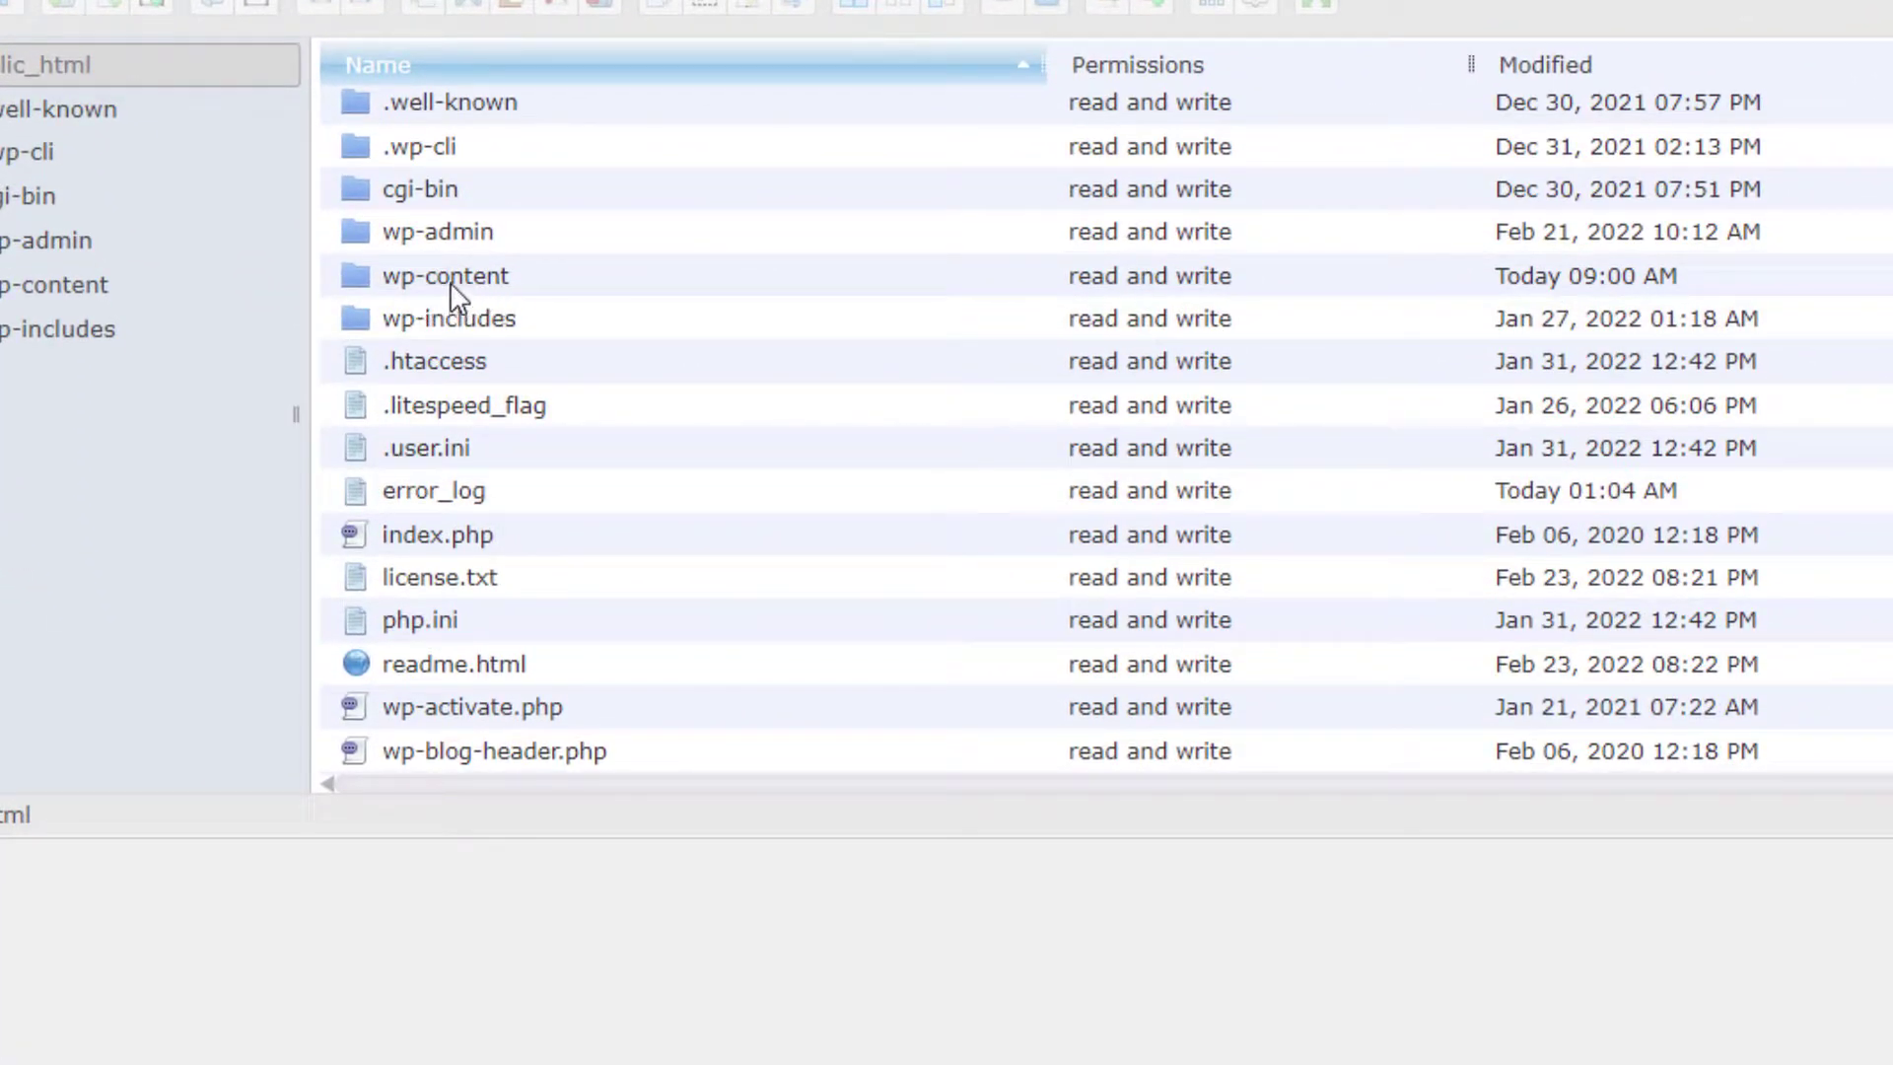
Open the wp-content folder and its plugins subfolder in the file manager
click(369, 276)
right_click(367, 277)
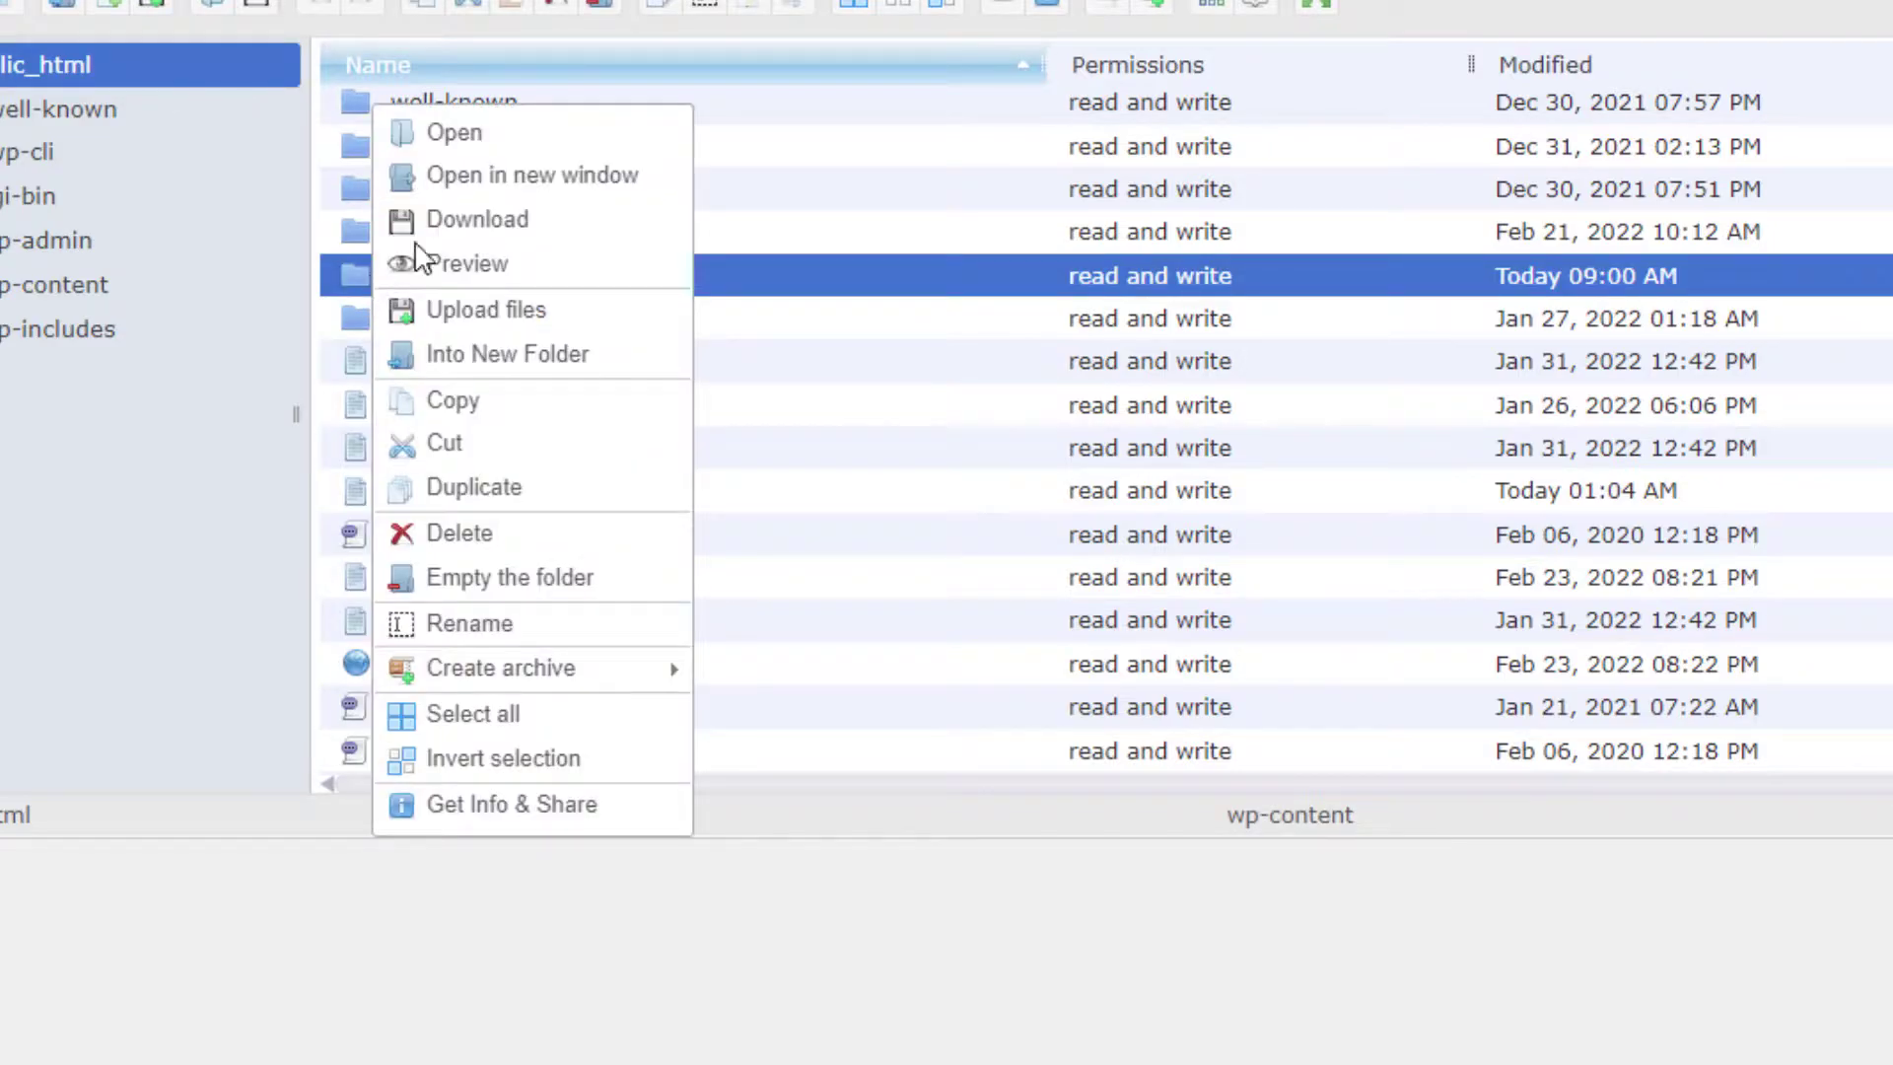
click(406, 136)
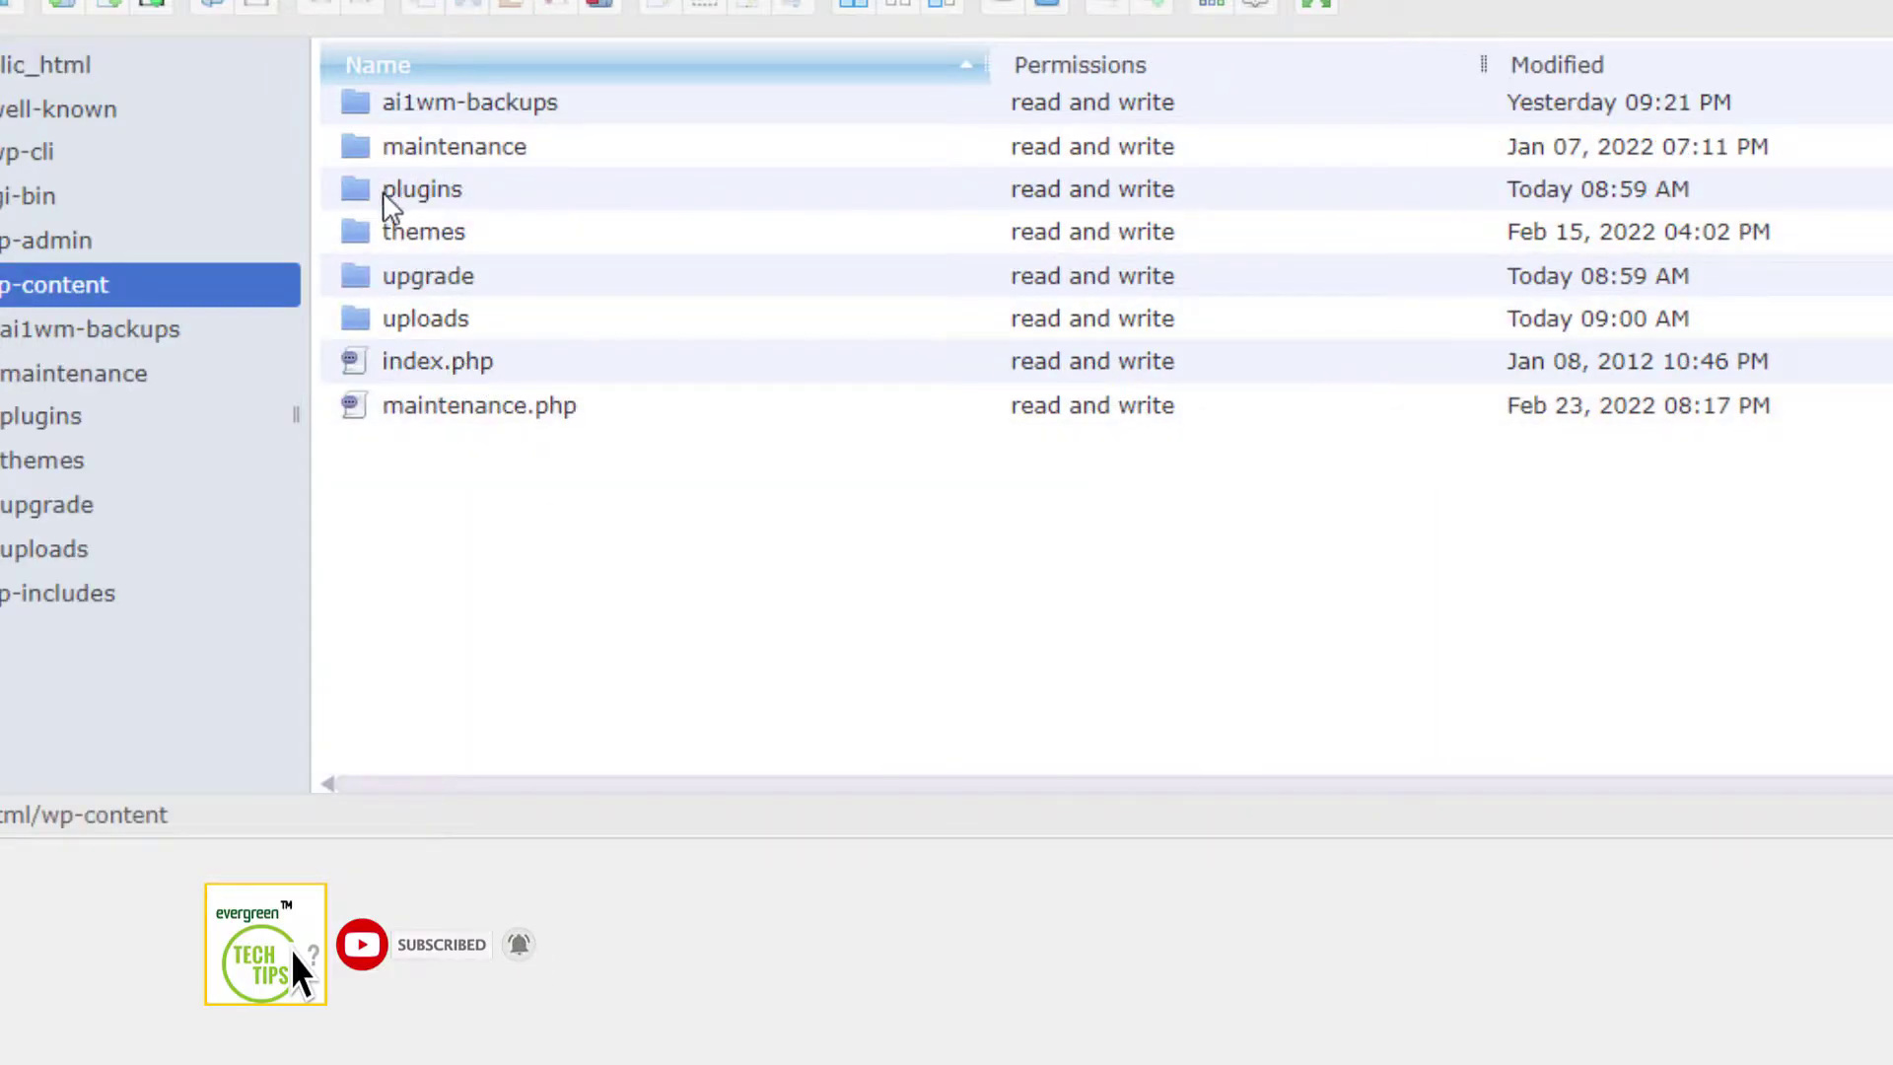
right_click(378, 197)
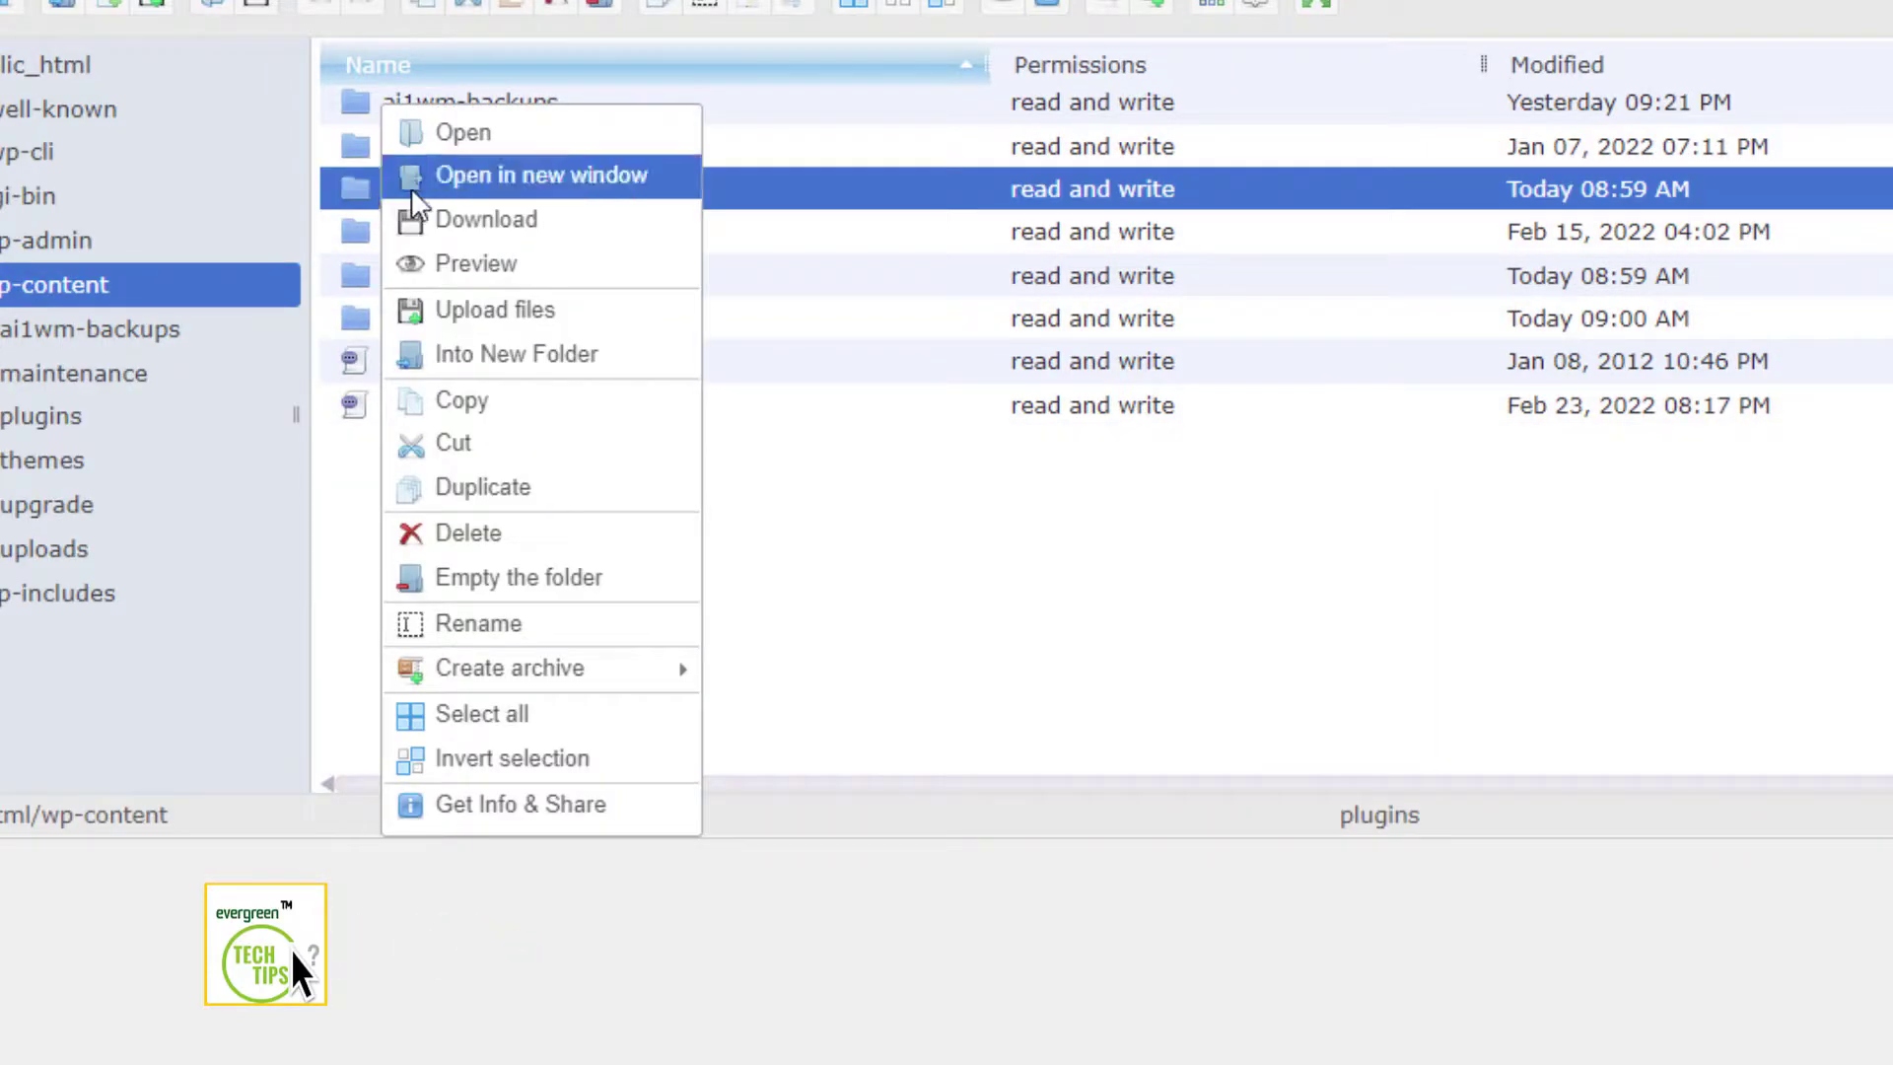
click(501, 138)
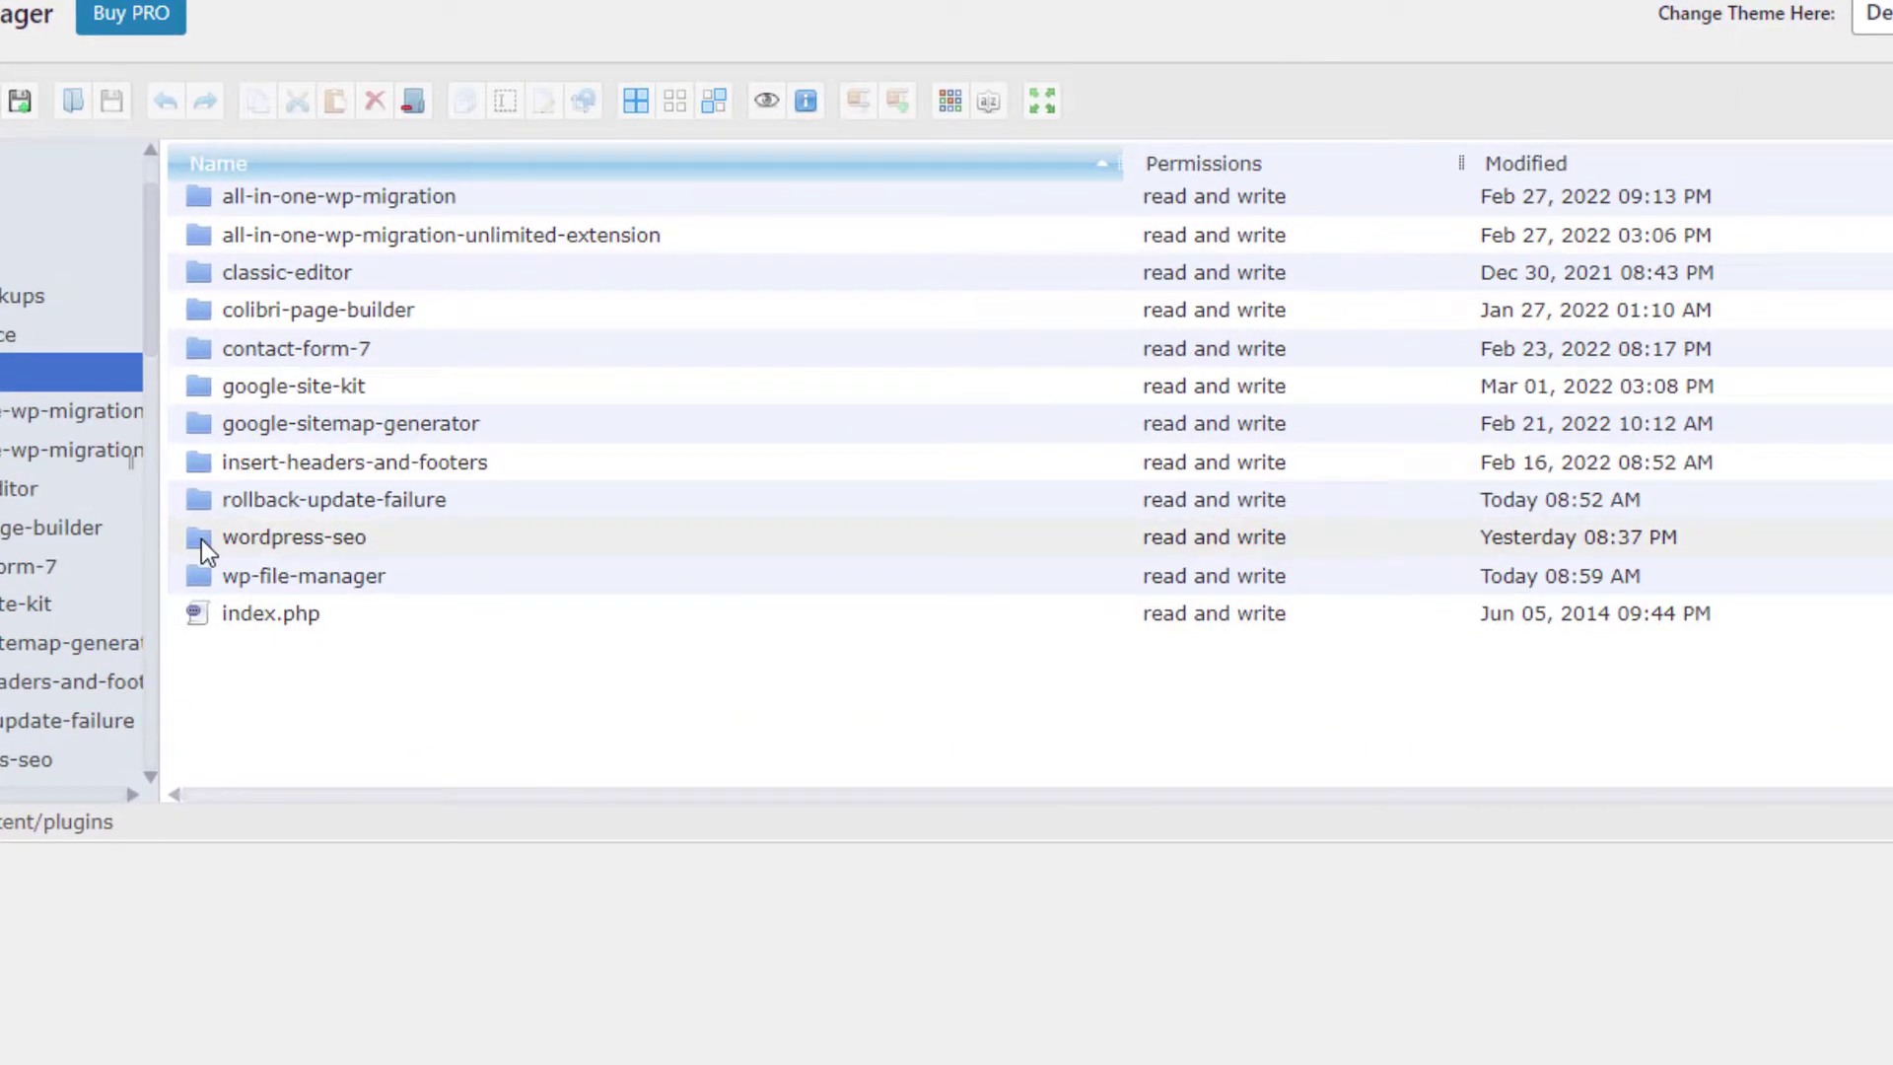
Permanently delete the wordpress-seo folder from the plugins directory
click(358, 494)
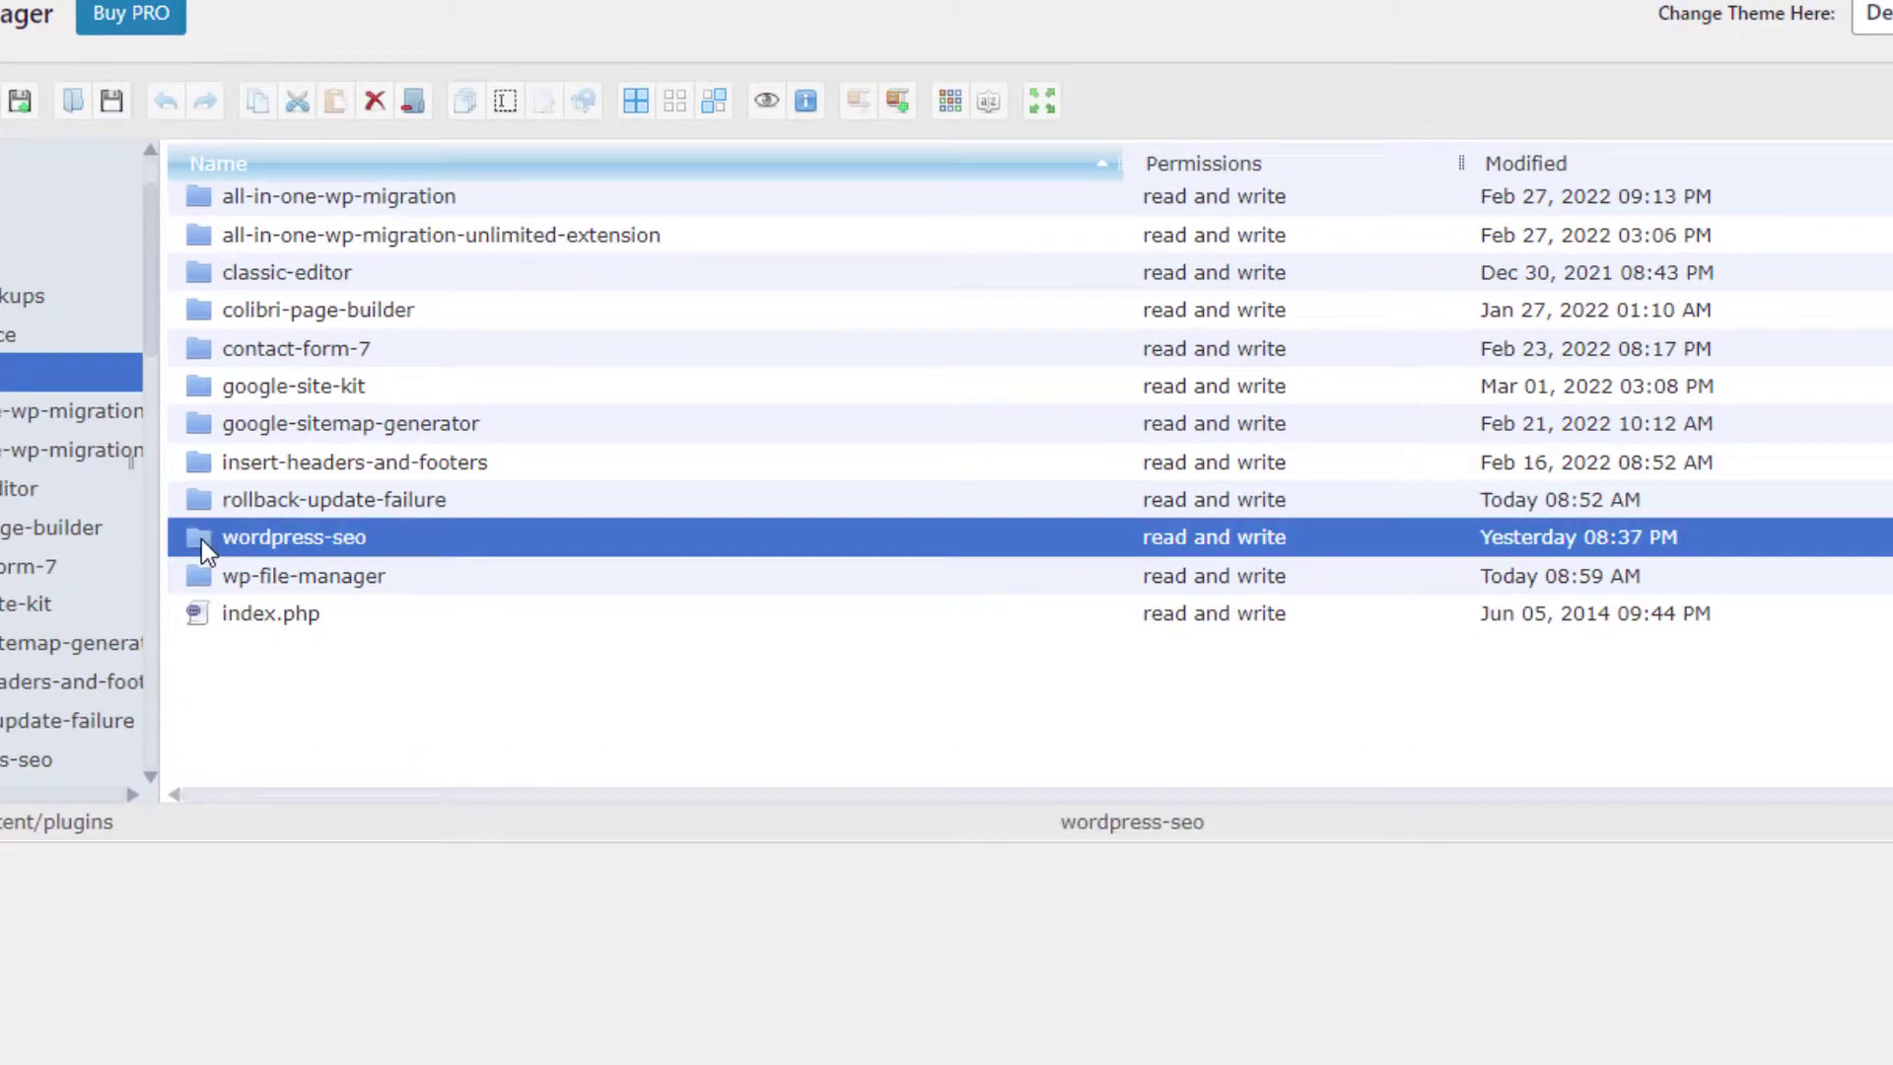
right_click(202, 540)
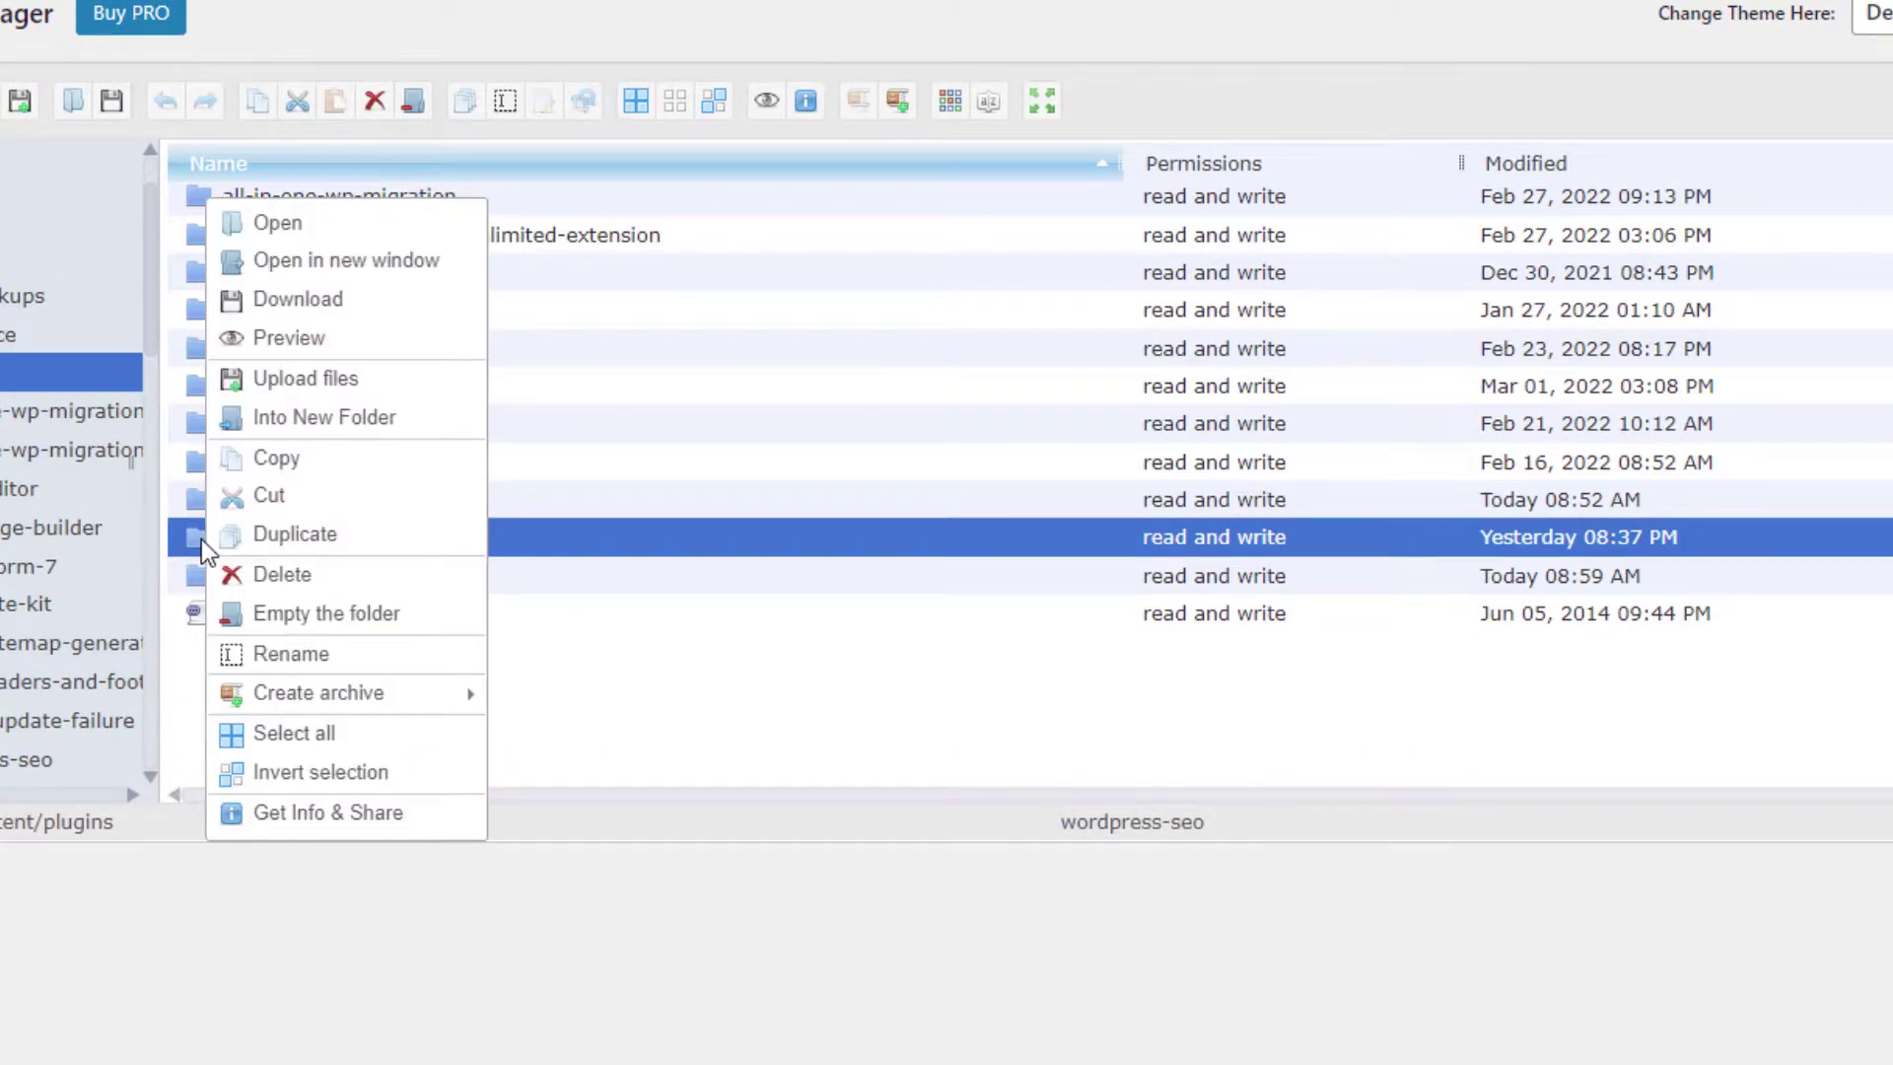
click(246, 575)
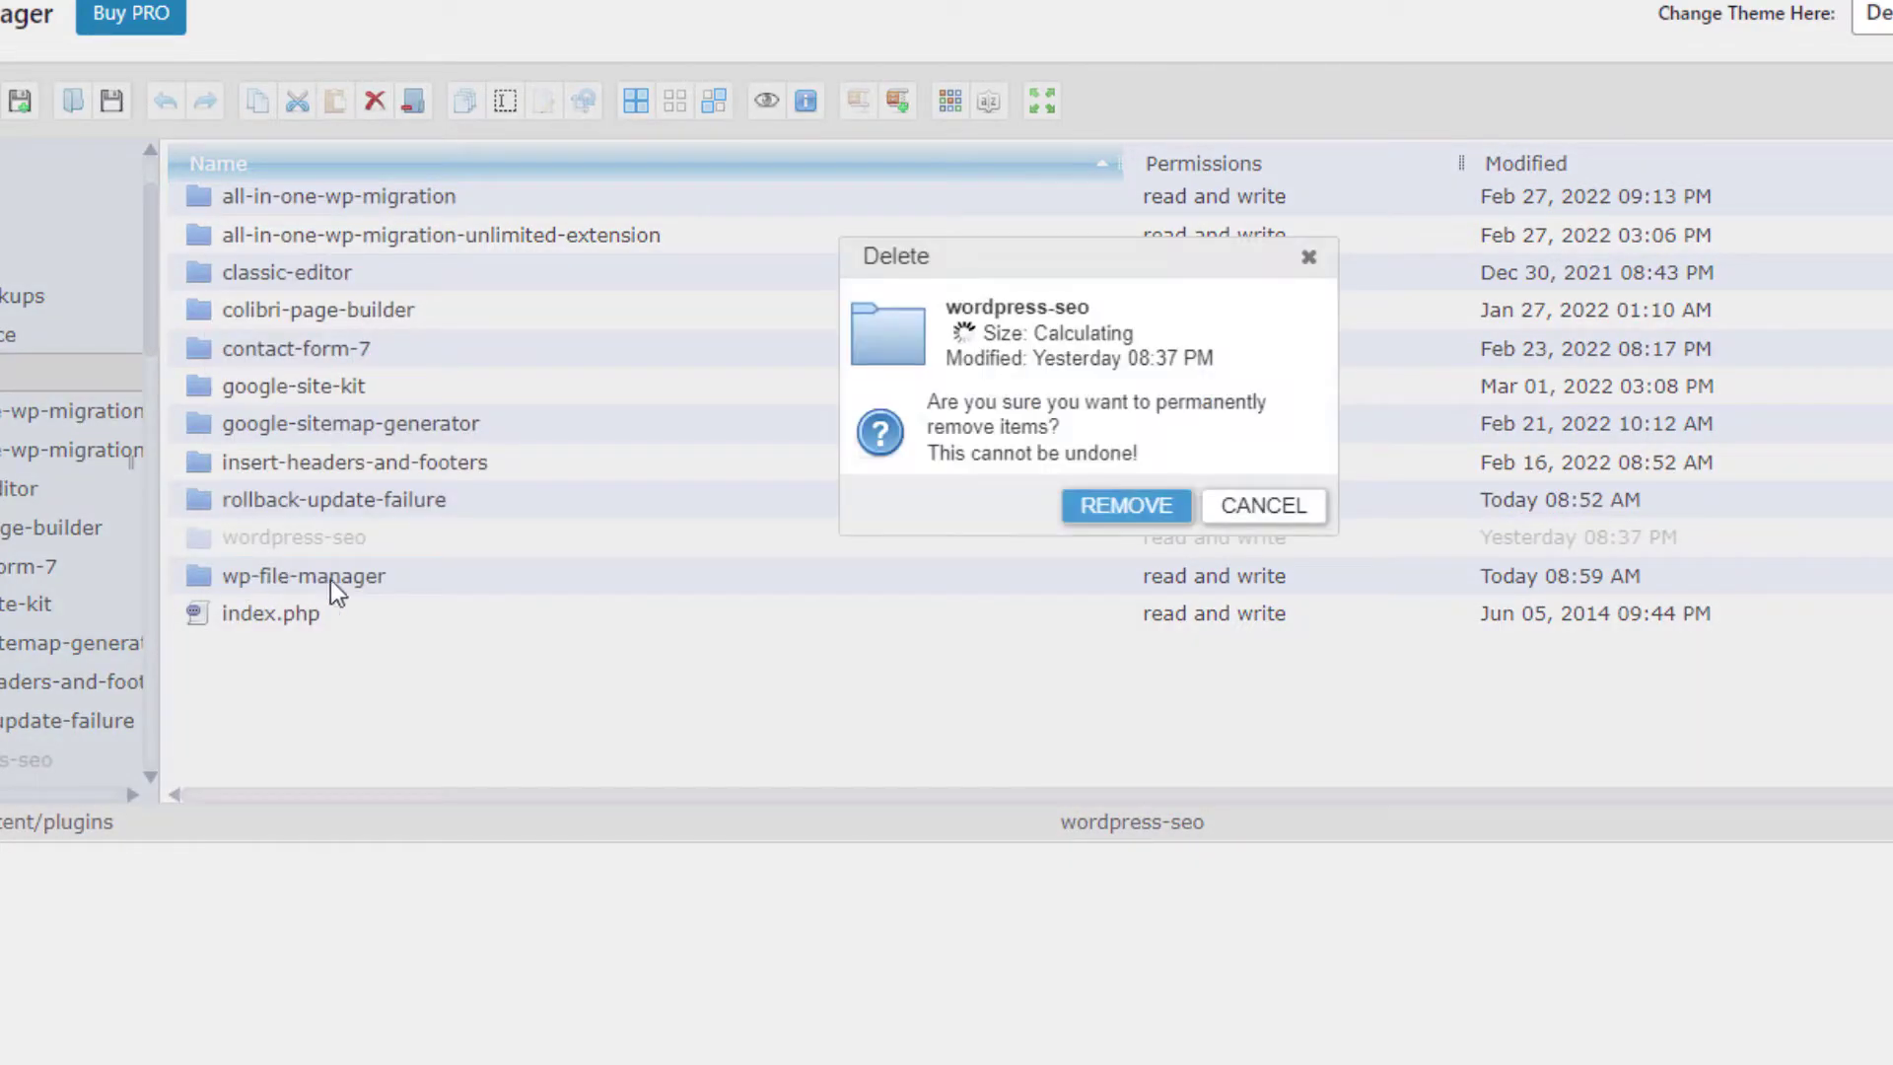
click(1145, 512)
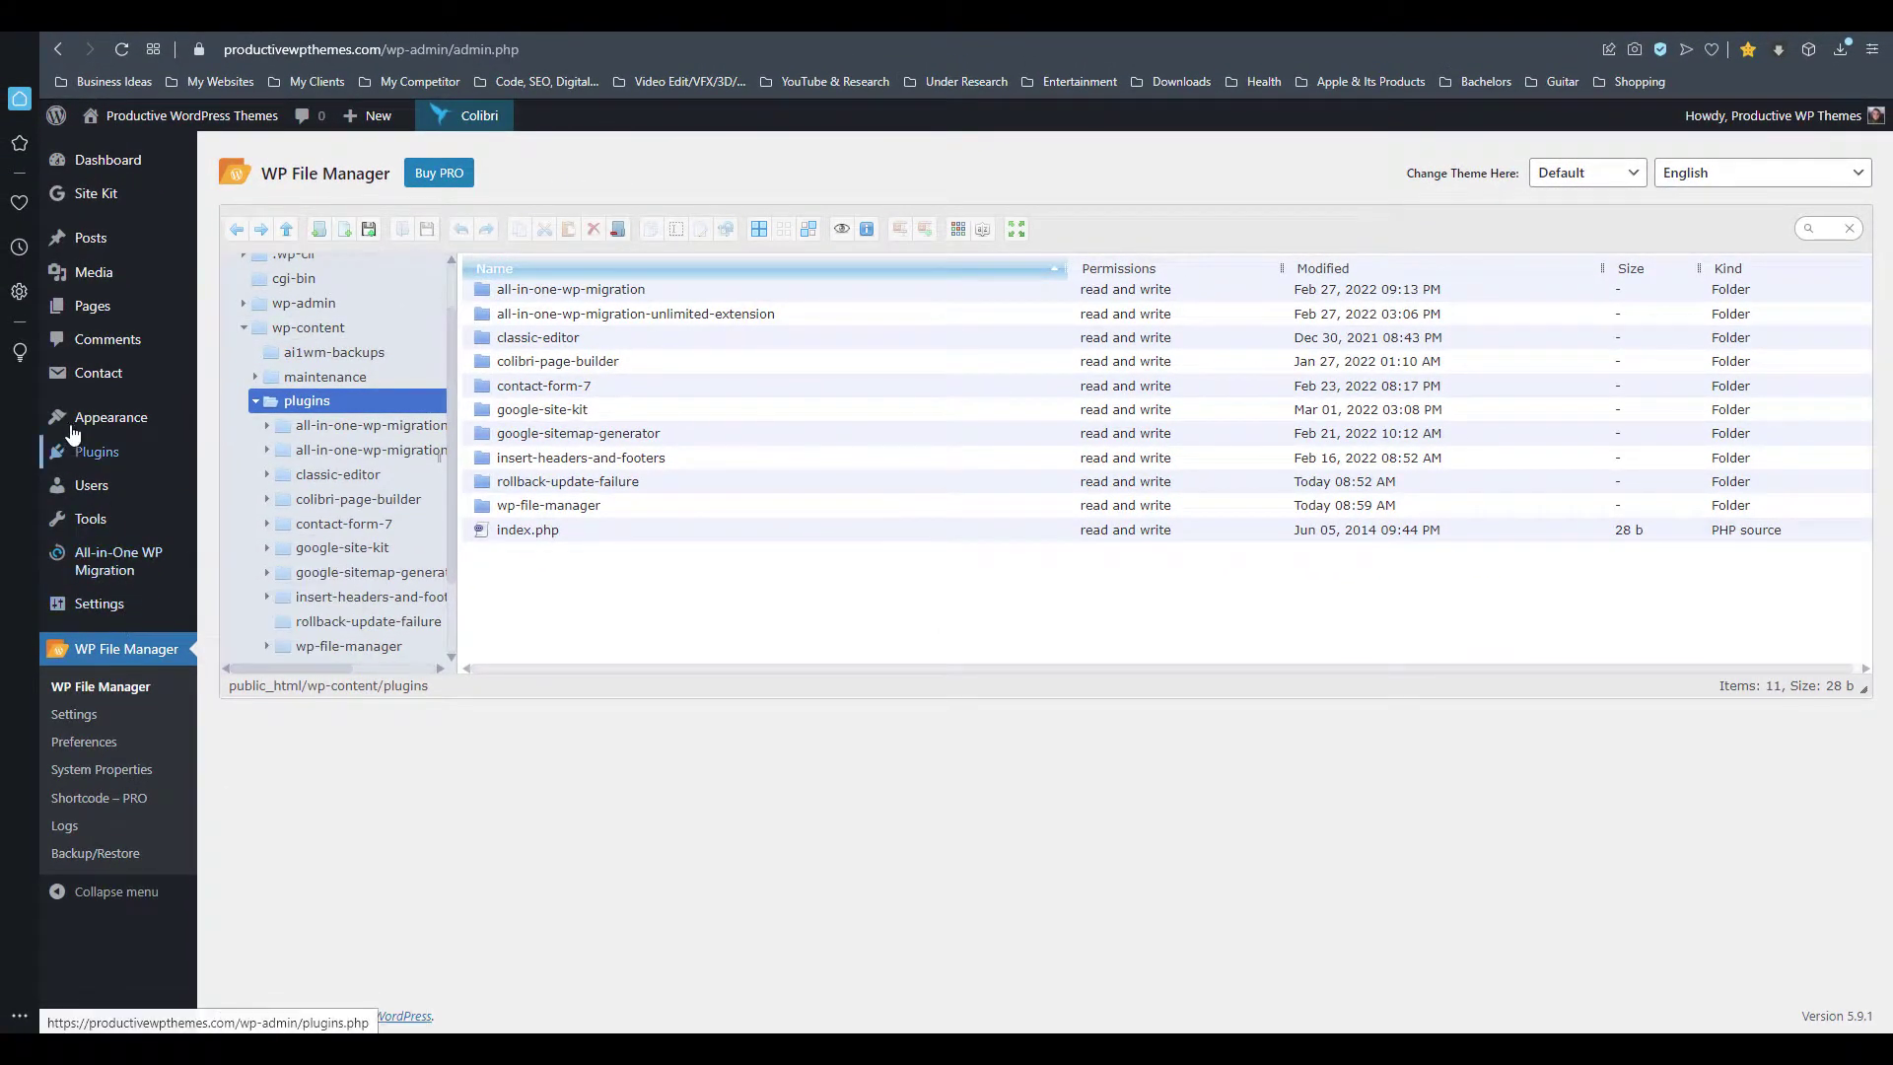
Search for "yoast" among the plugins to add, then install and activate Yoast SEO
mouse_move(99, 452)
click(254, 482)
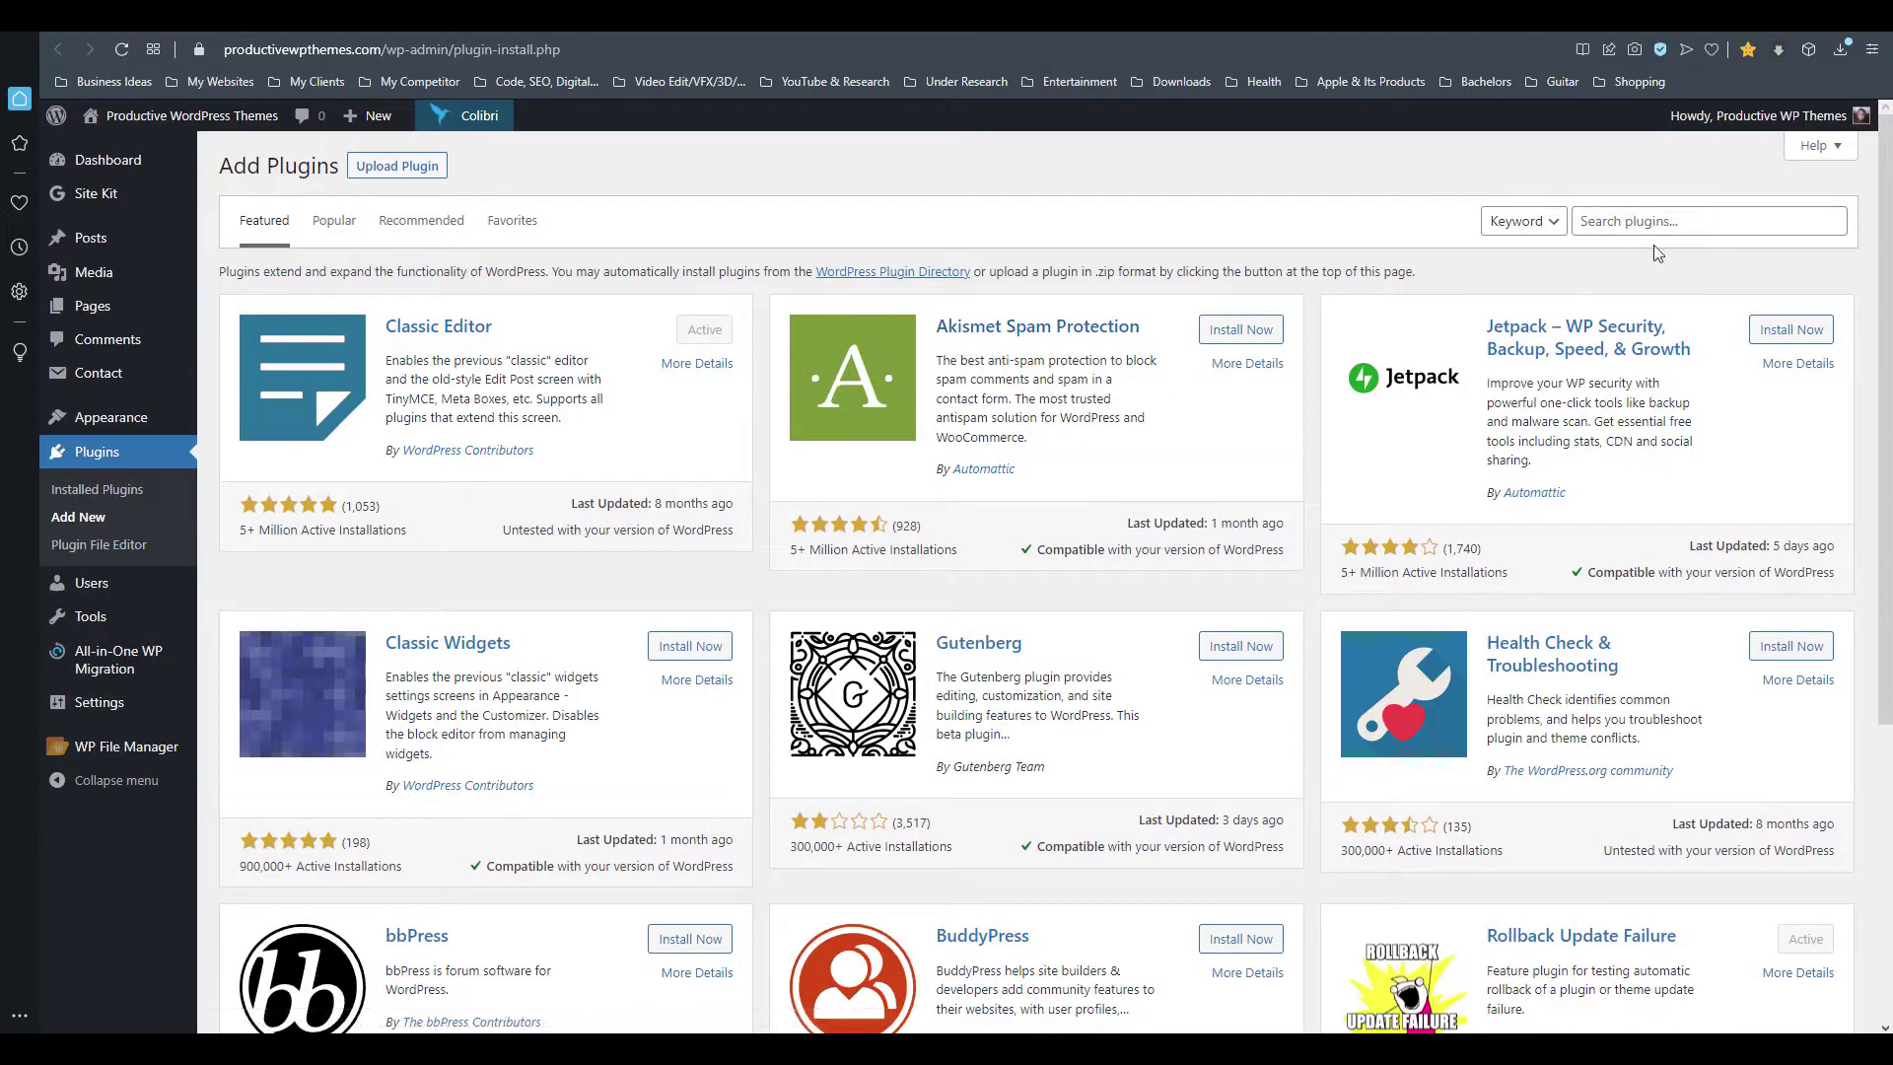
click(1675, 222)
text(yoast)
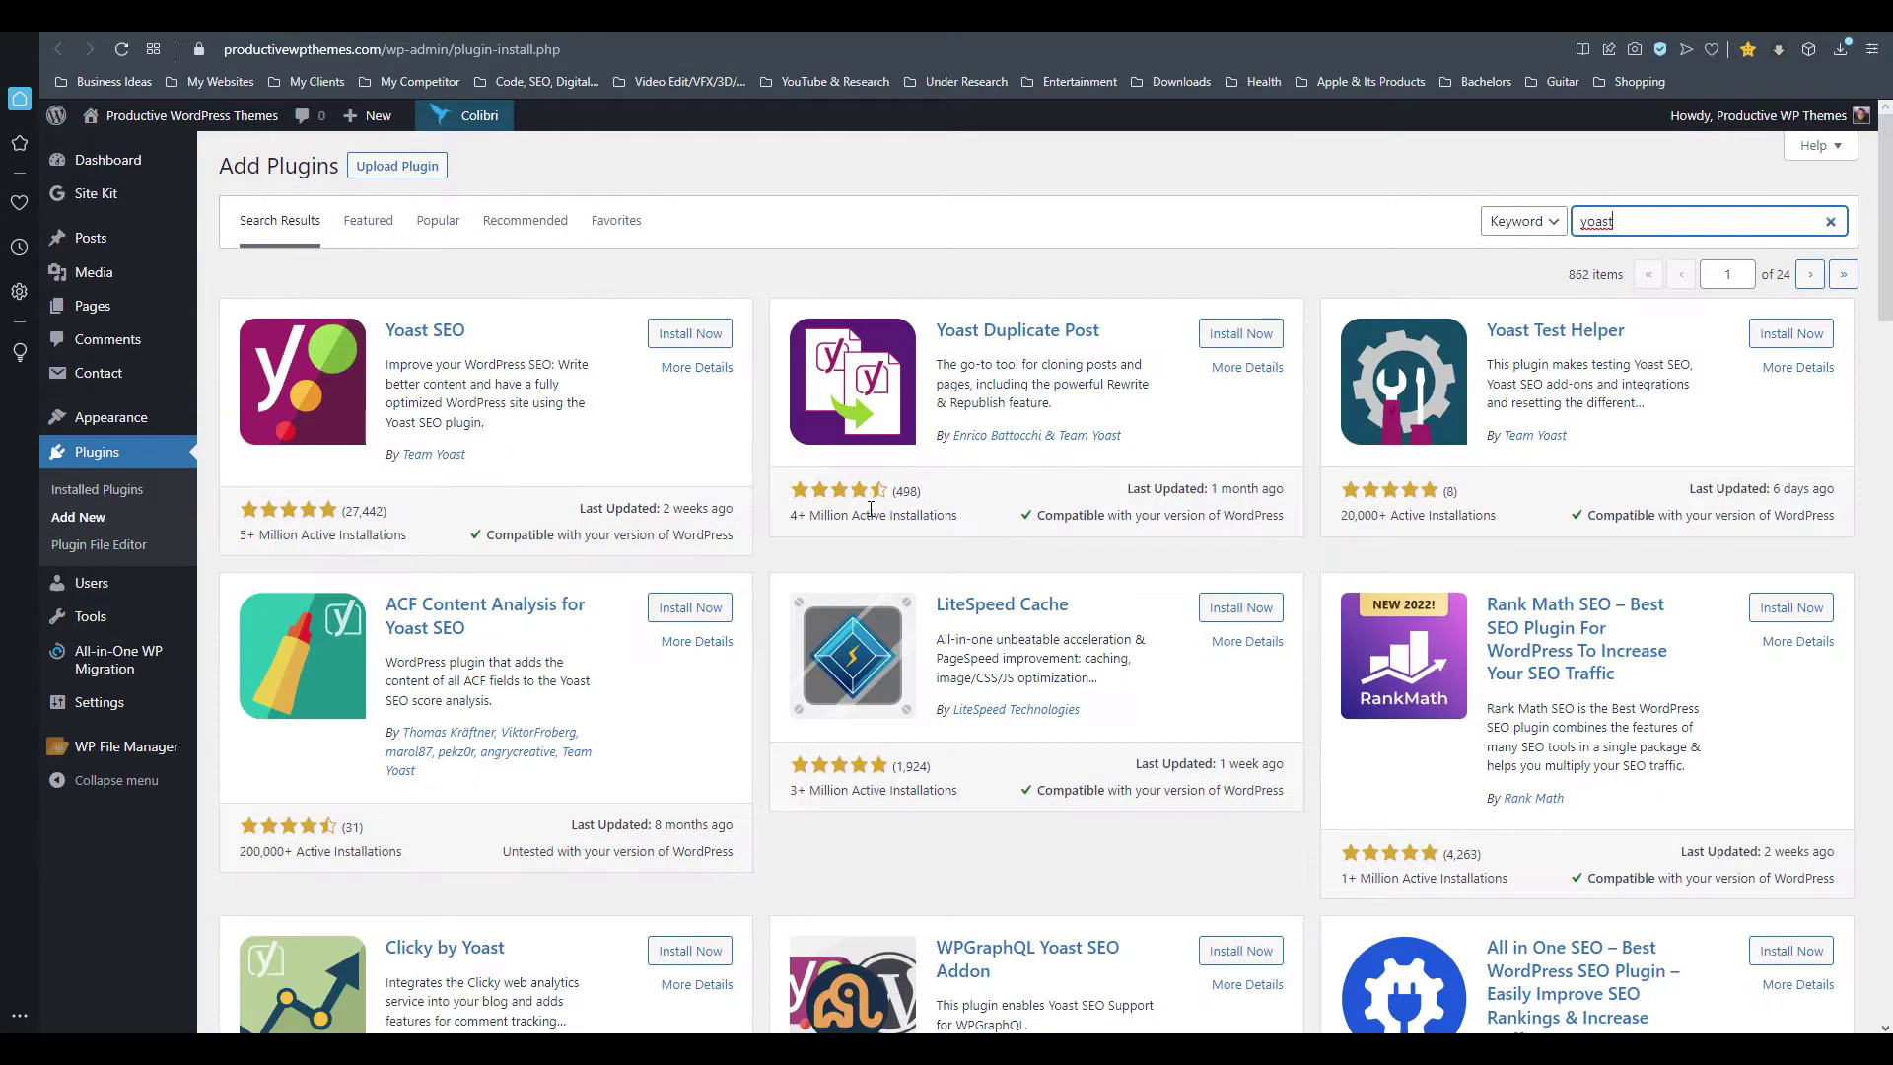
click(688, 336)
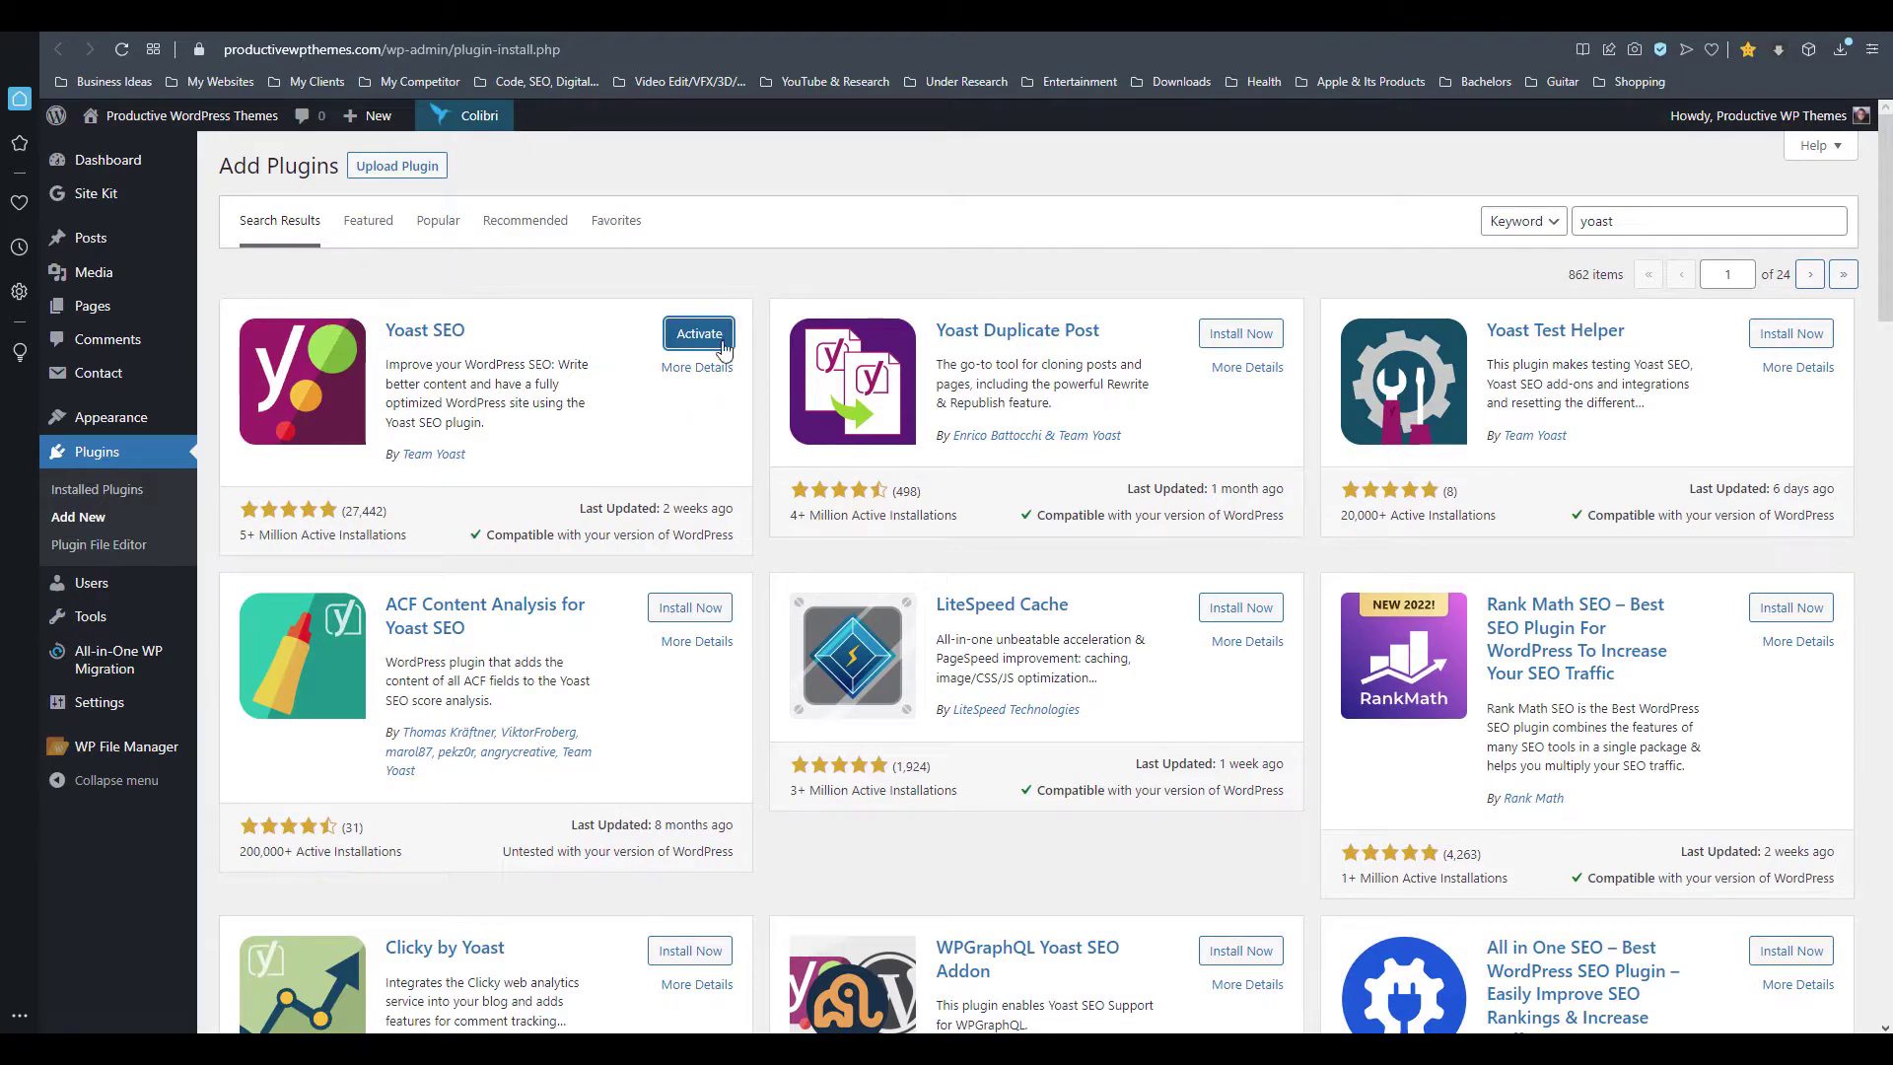
click(699, 333)
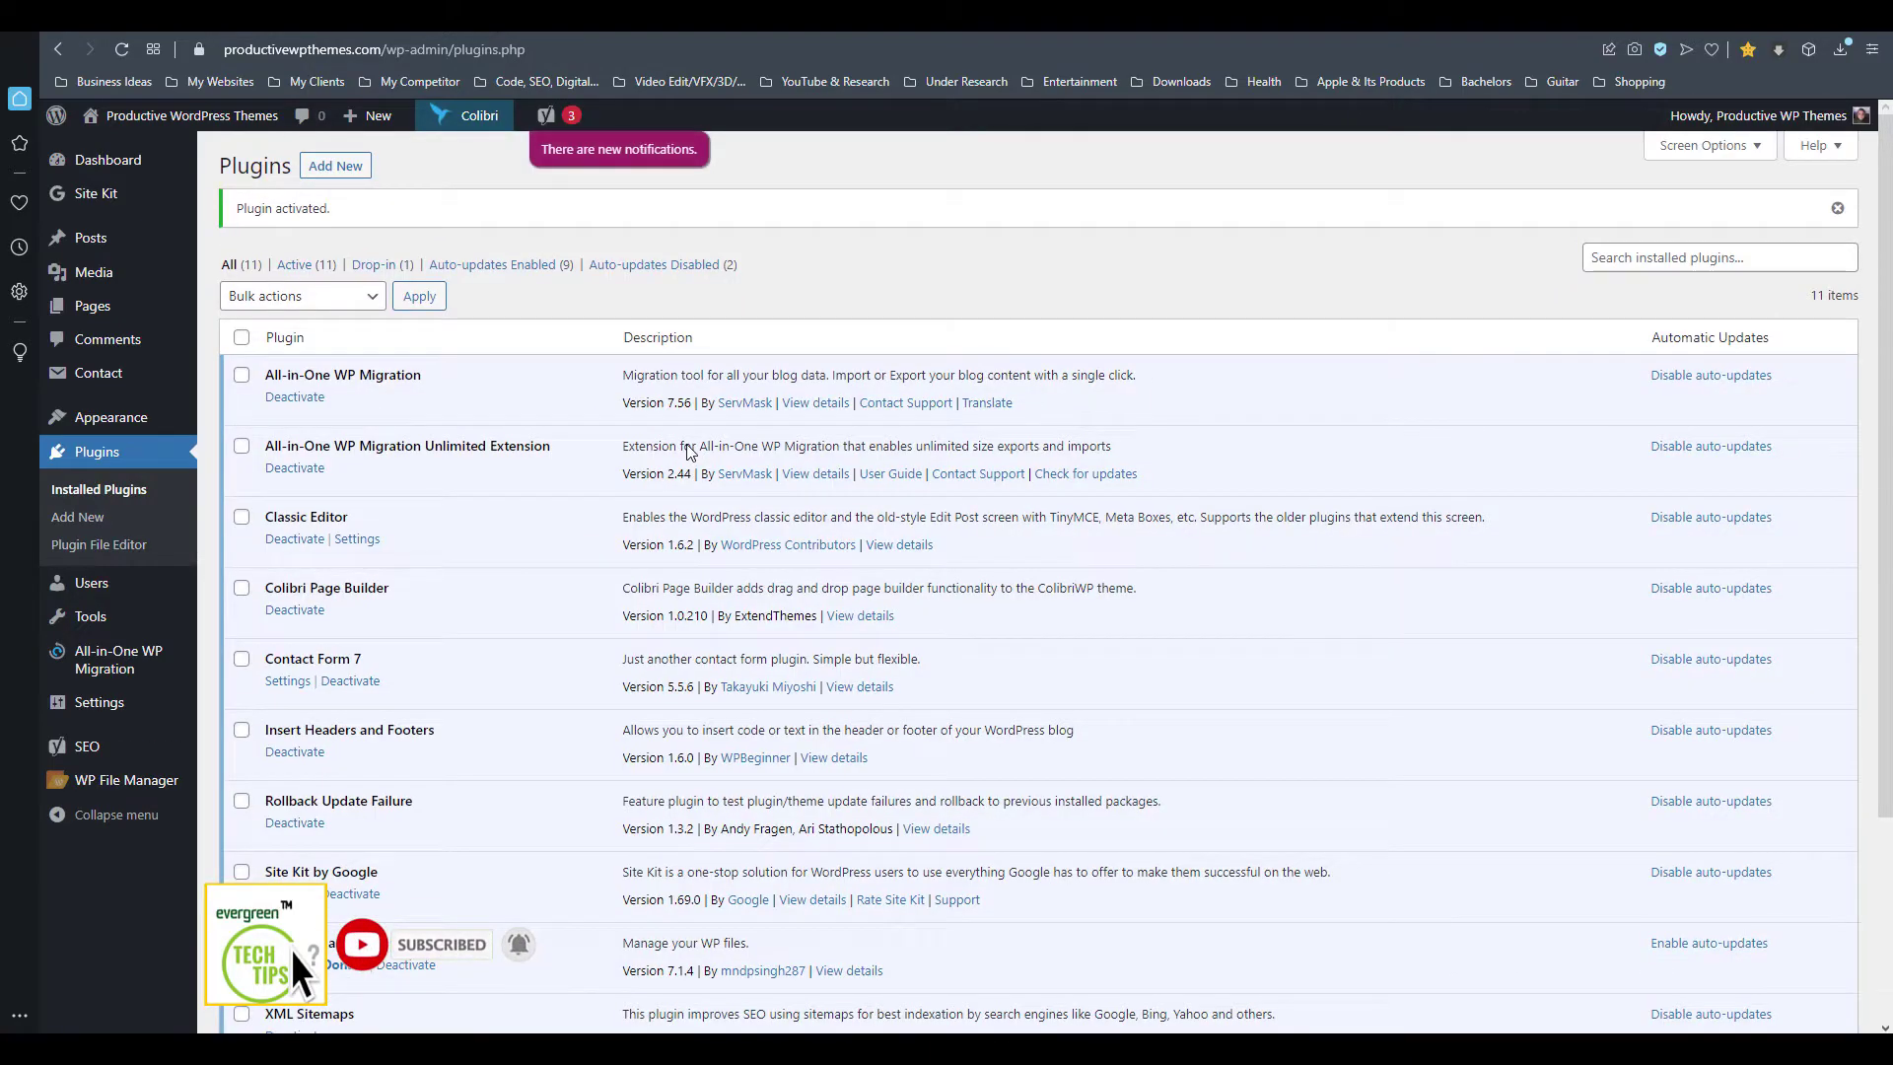
Open Yoast SEO's general dashboard and run the SEO data optimization
scroll(545, 539, down, 1)
scroll(546, 540, down, 1)
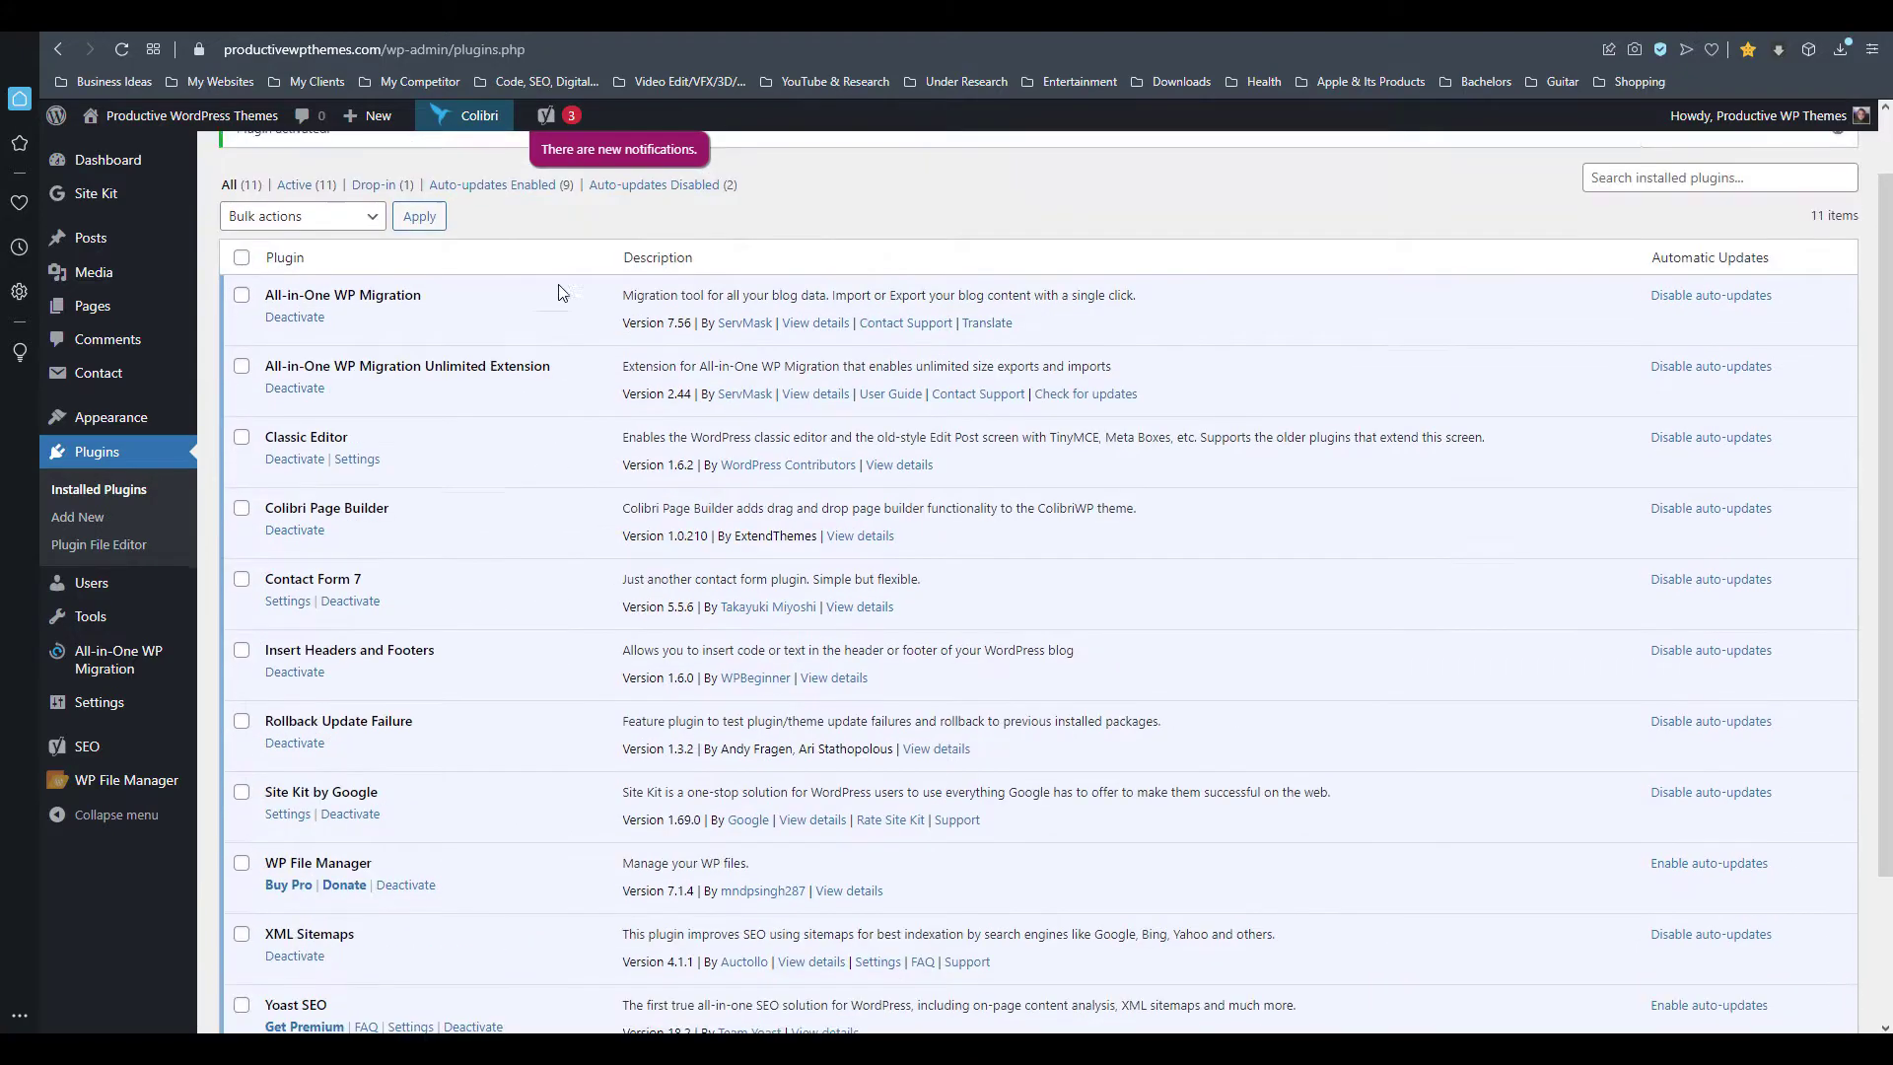
scroll(545, 539, up, 2)
click(545, 115)
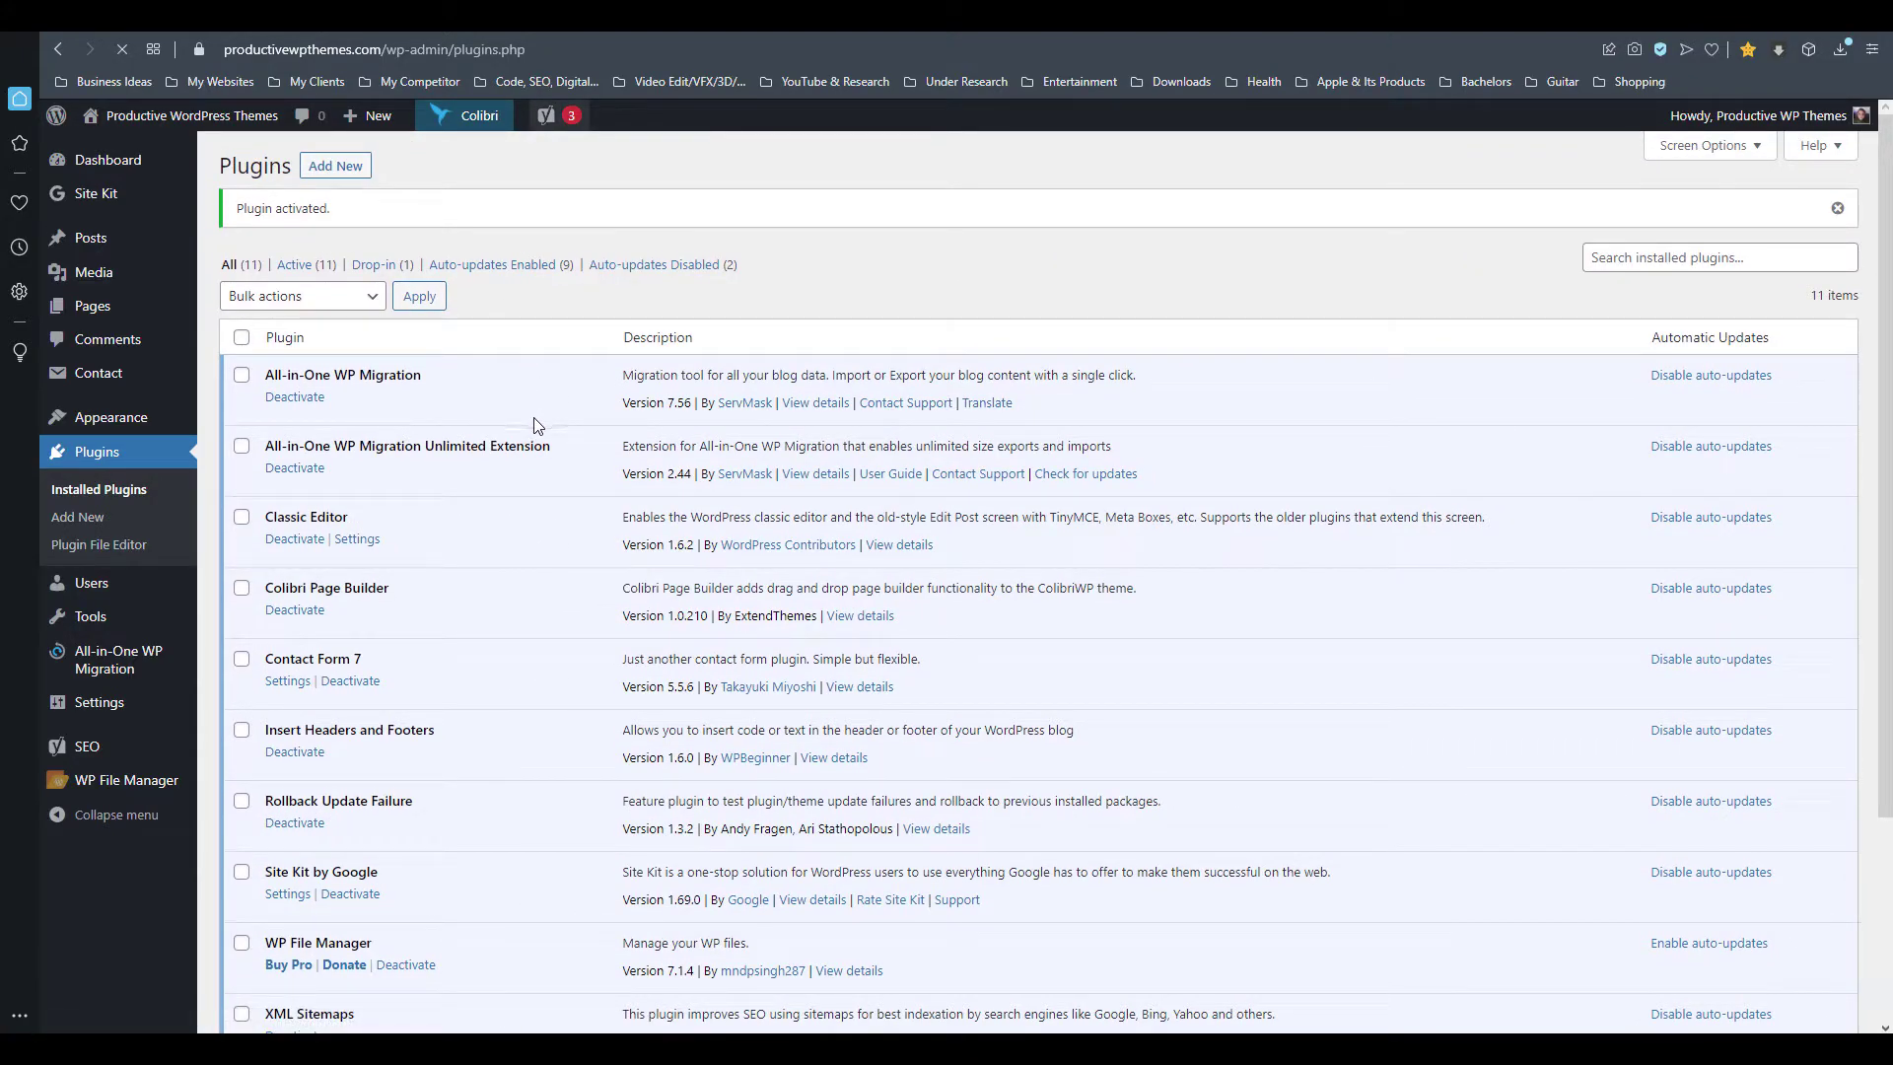
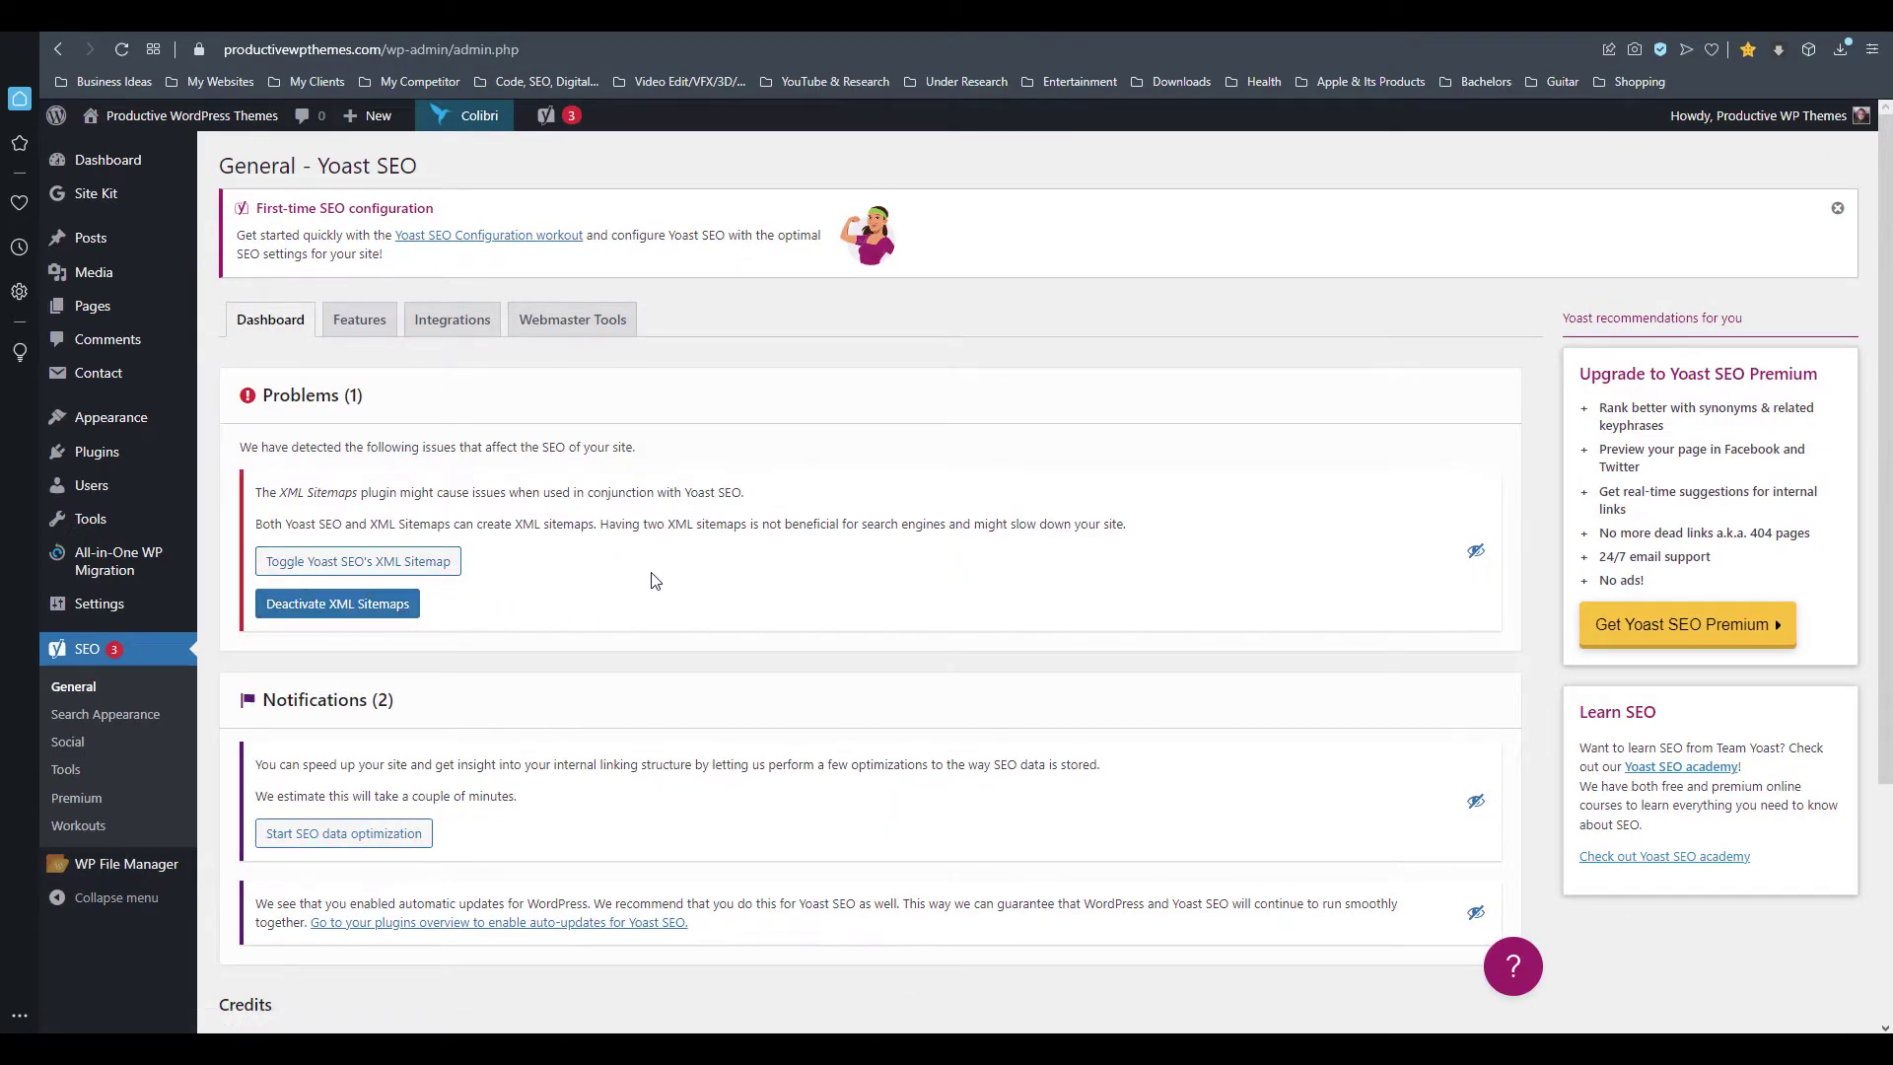
click(384, 834)
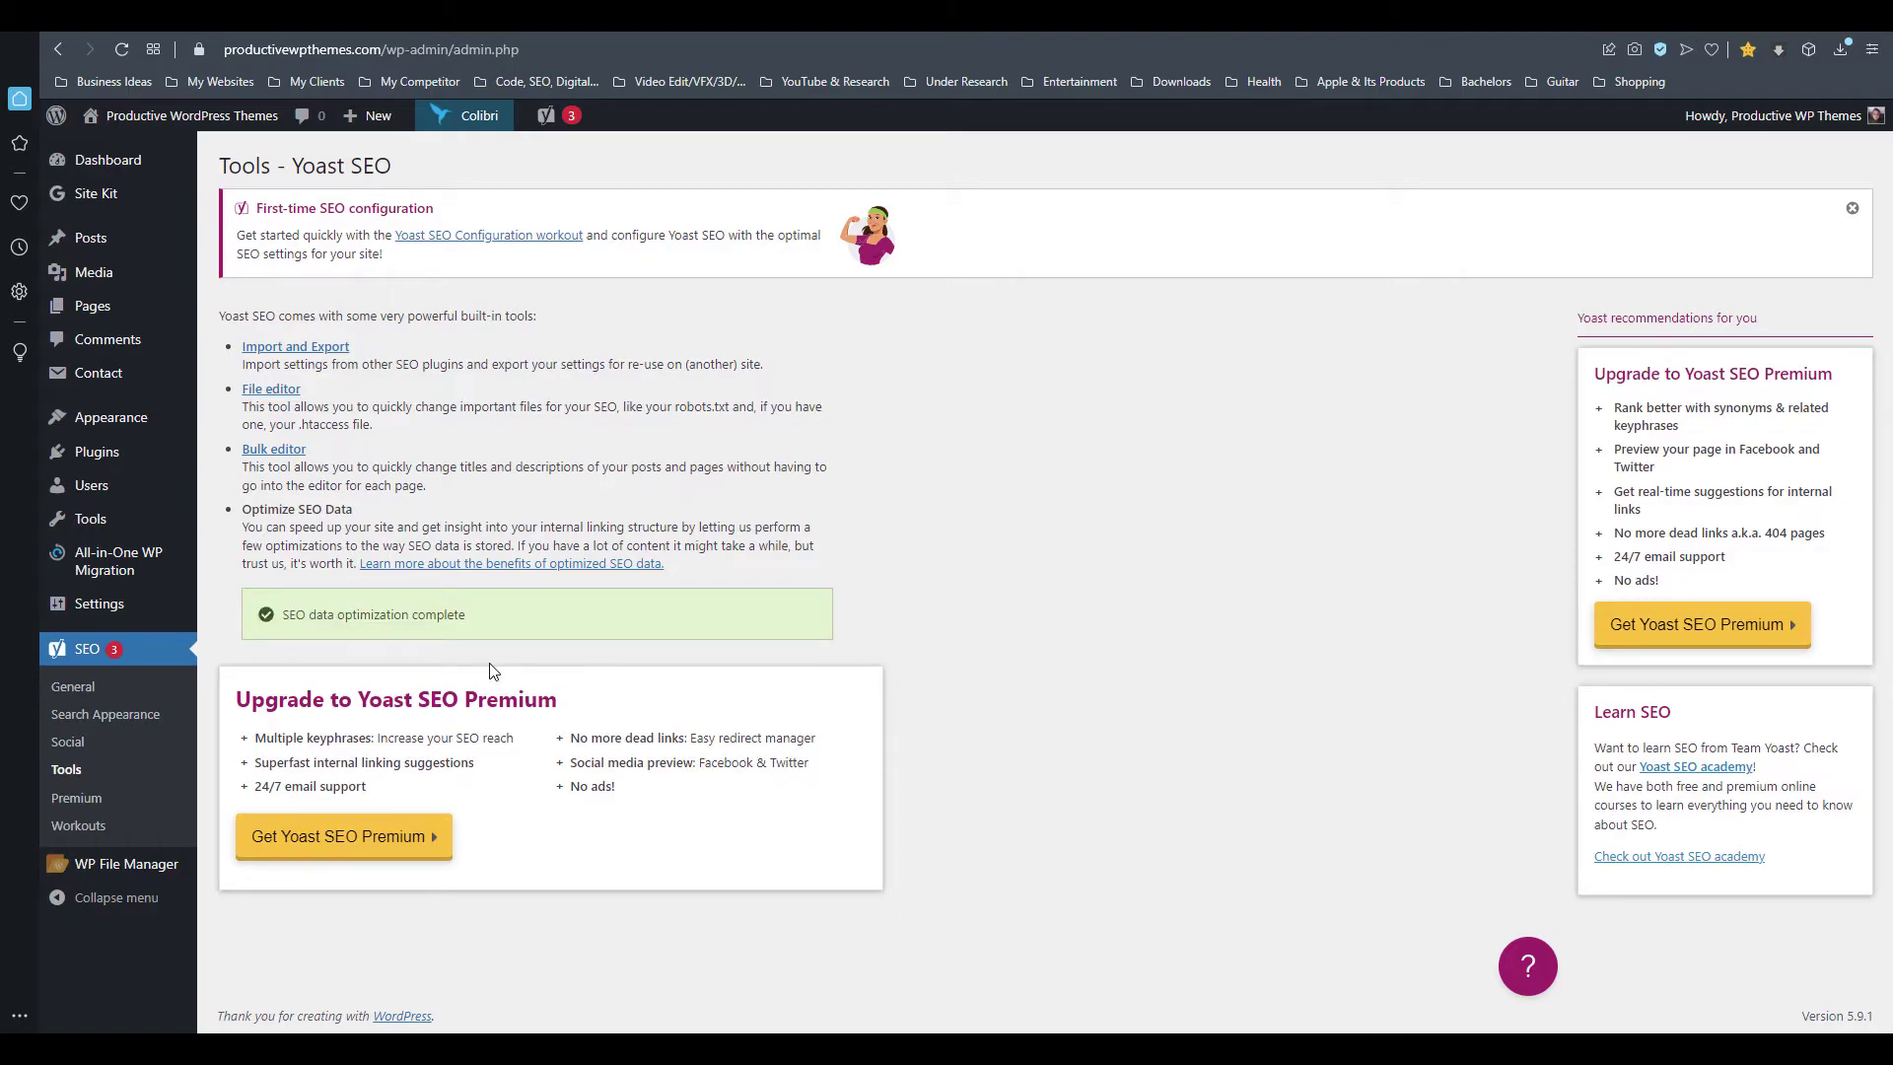
Turn off the XML sitemaps feature in Yoast SEO's general settings and save the changes
click(84, 695)
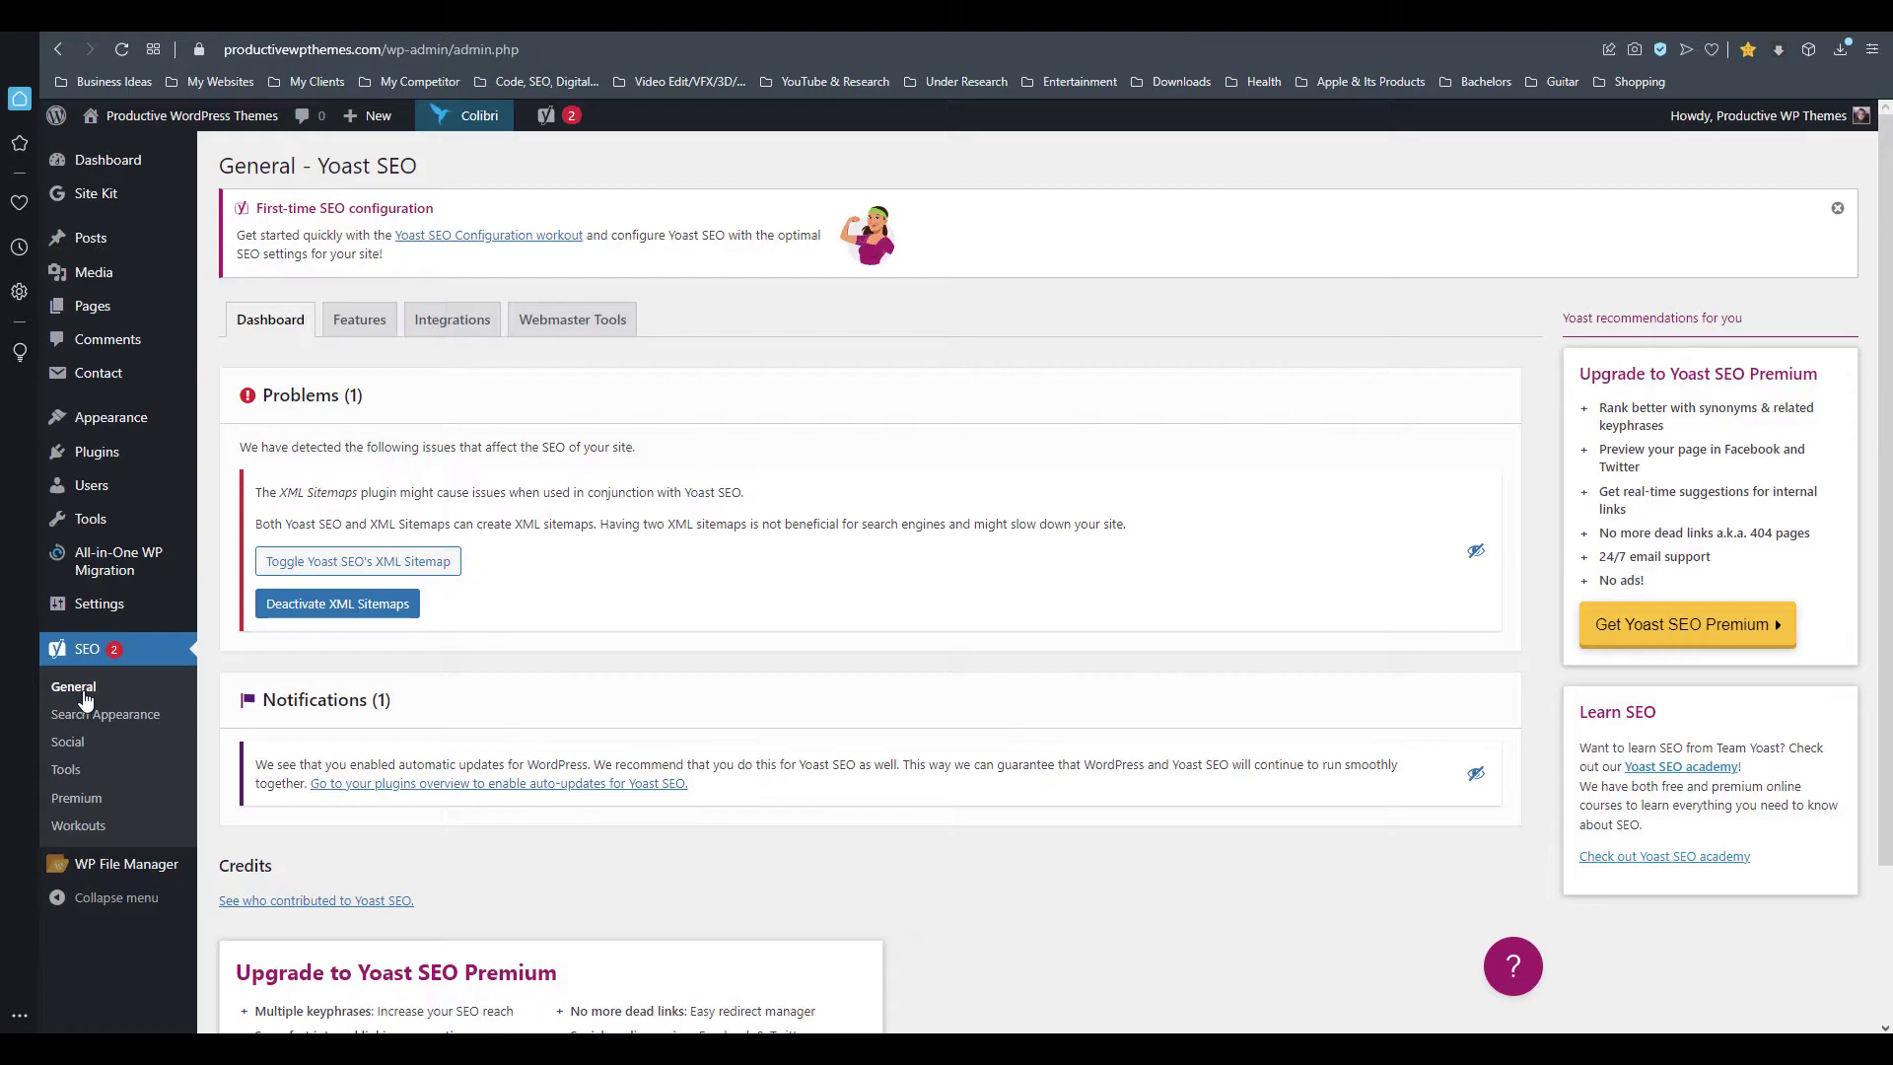
click(360, 321)
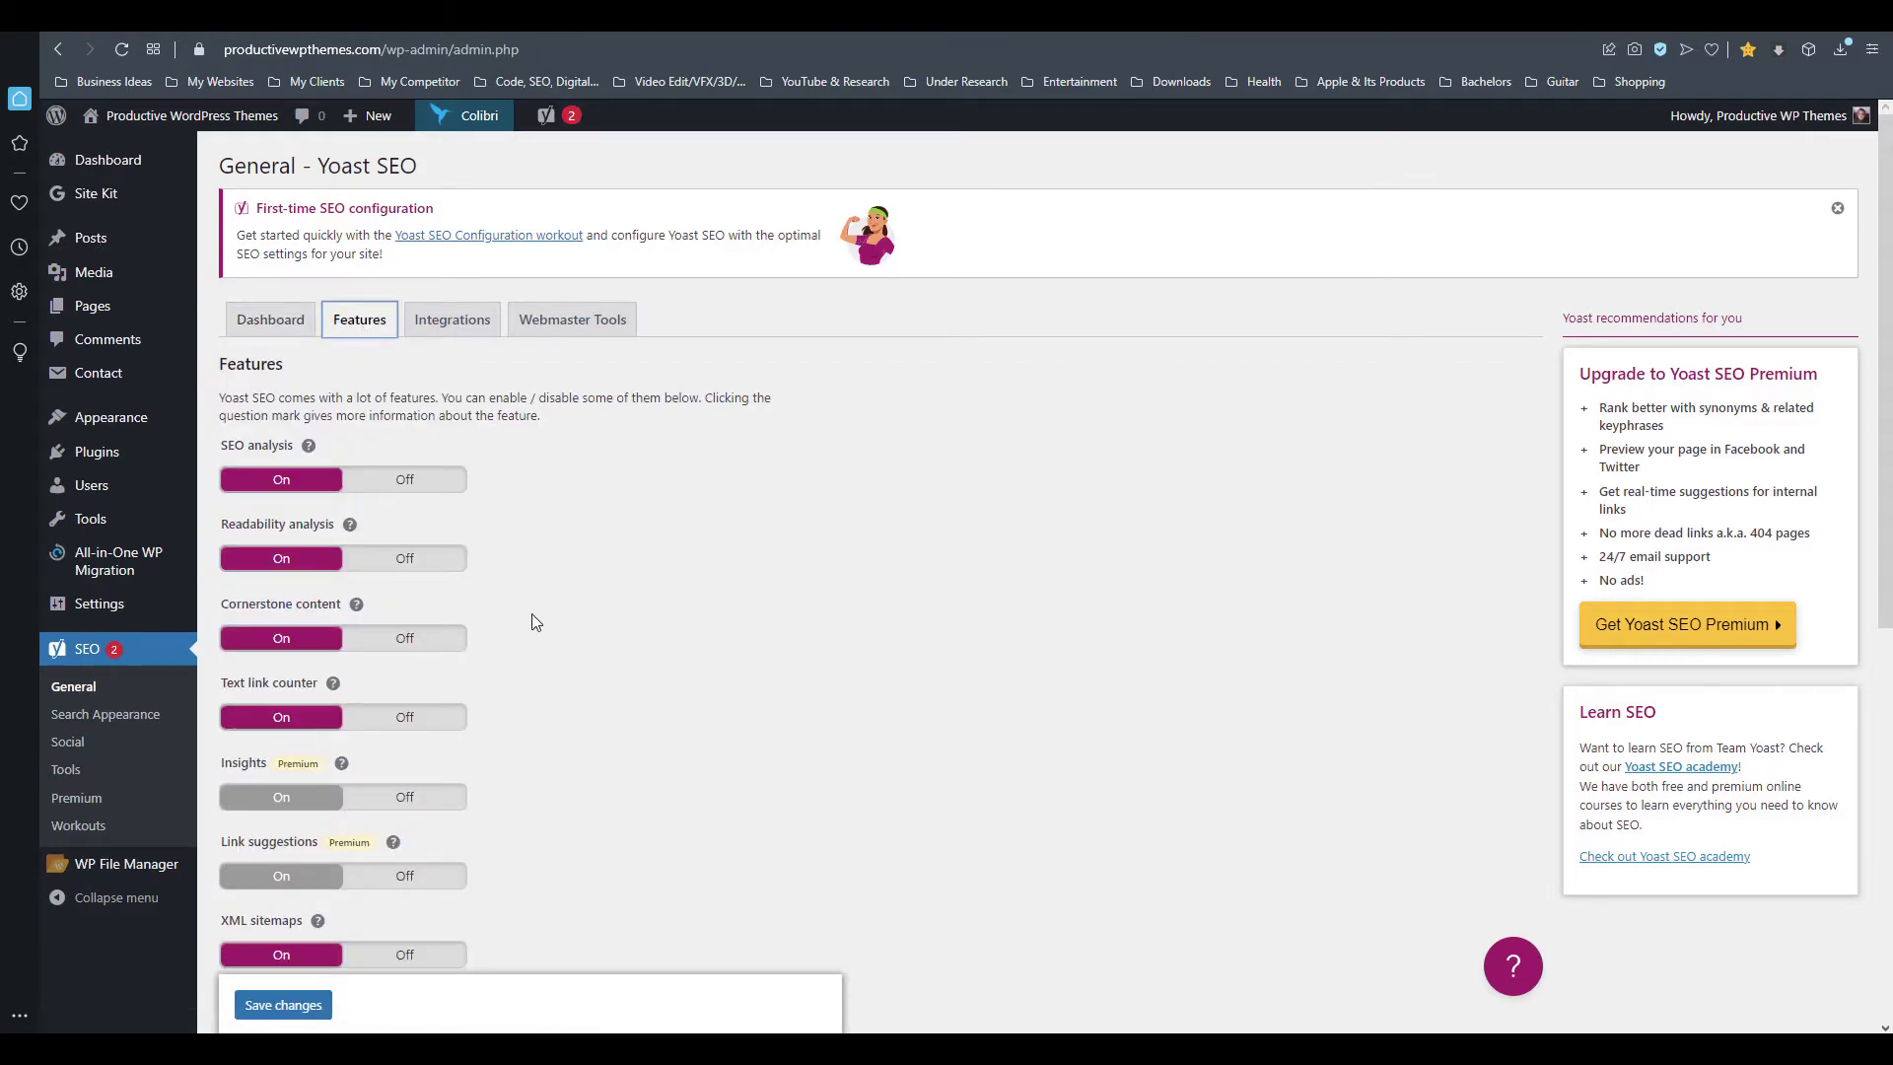
scroll(535, 621, down, 3)
click(437, 654)
scroll(557, 646, down, 2)
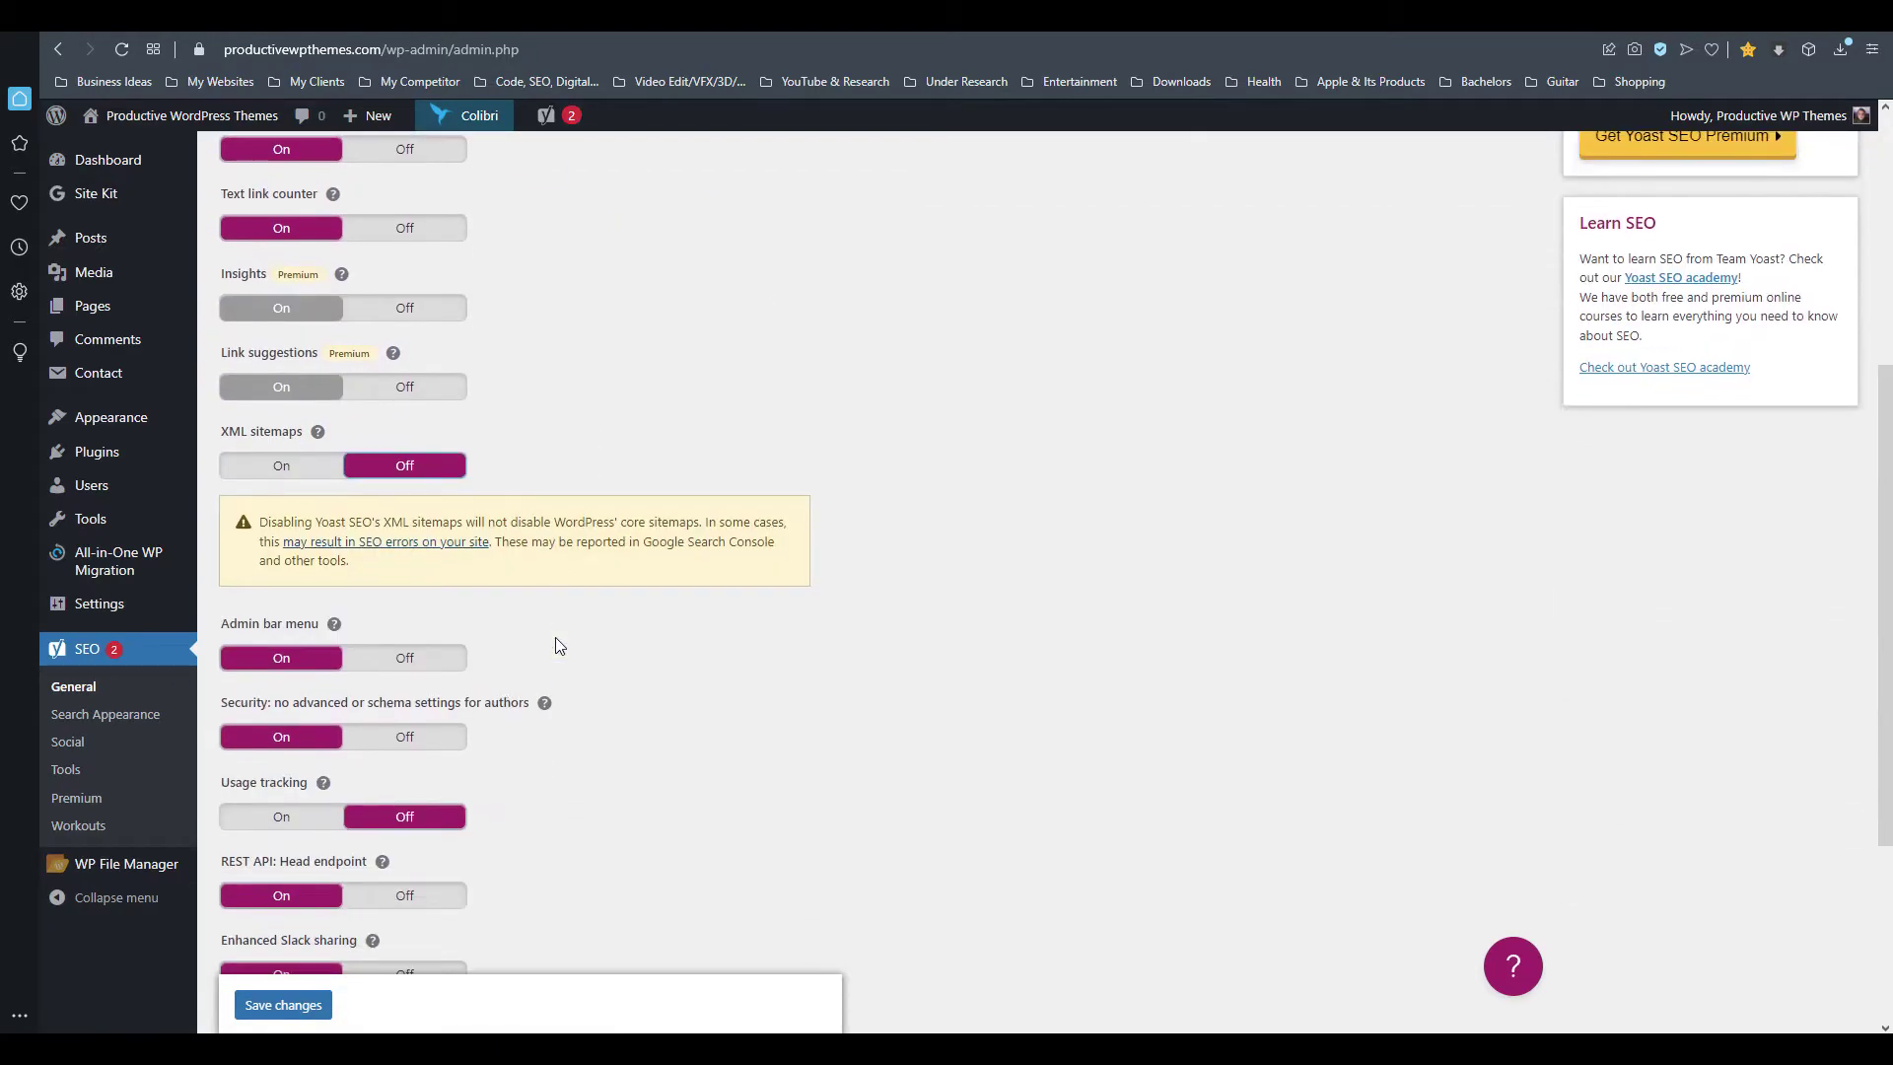
scroll(555, 638, down, 2)
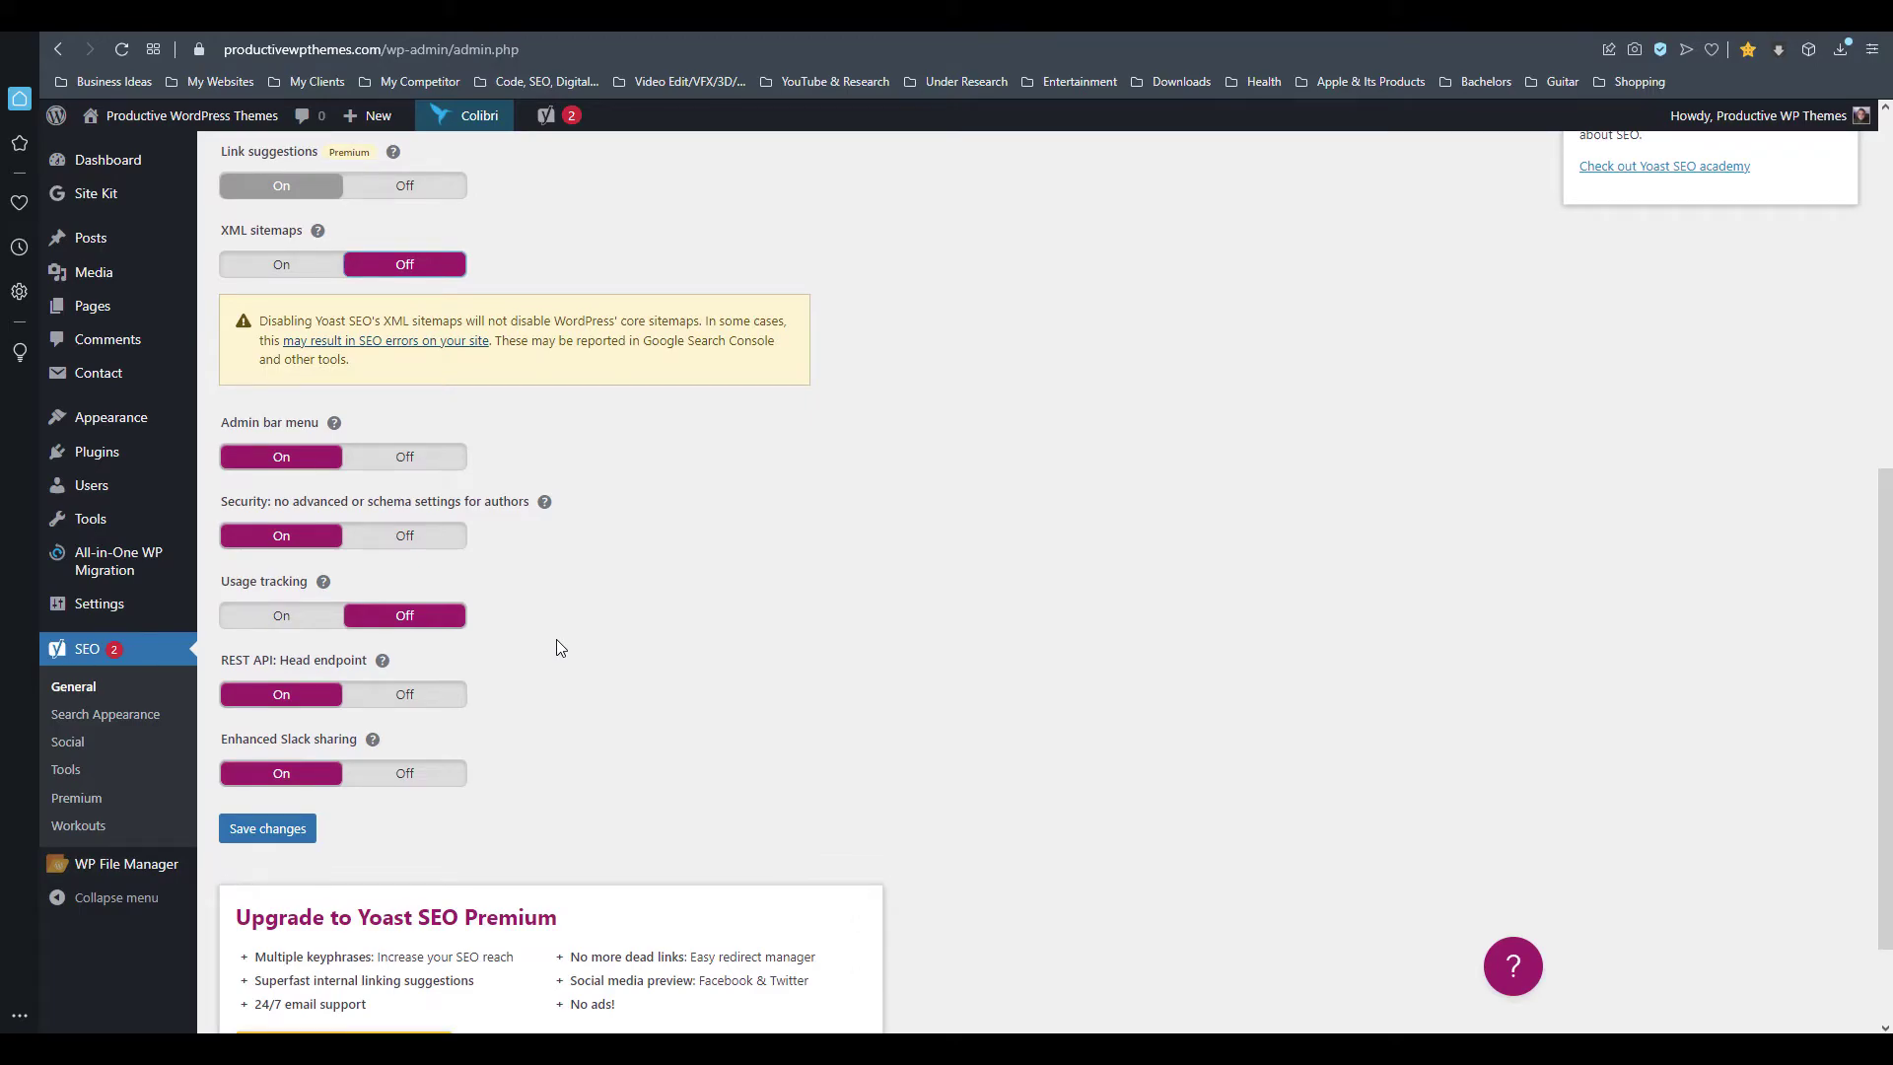
scroll(556, 639, down, 1)
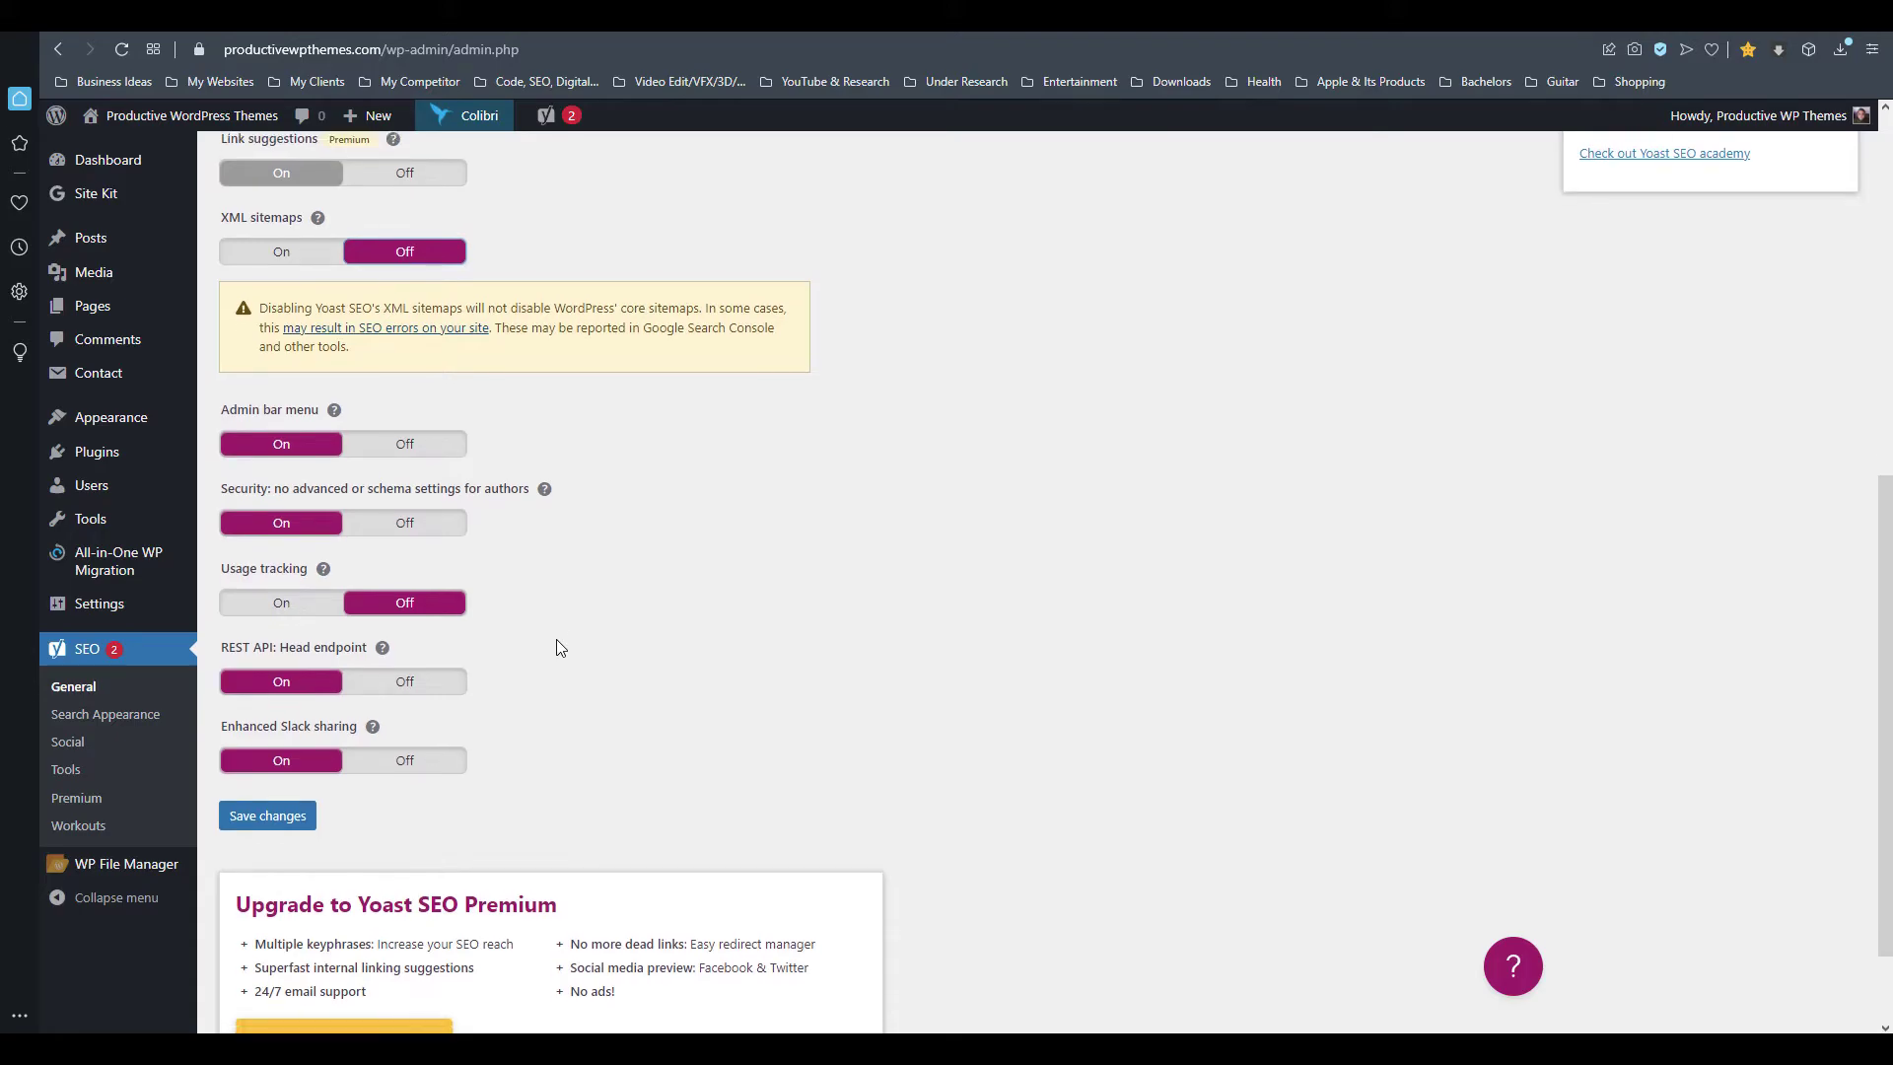
click(274, 695)
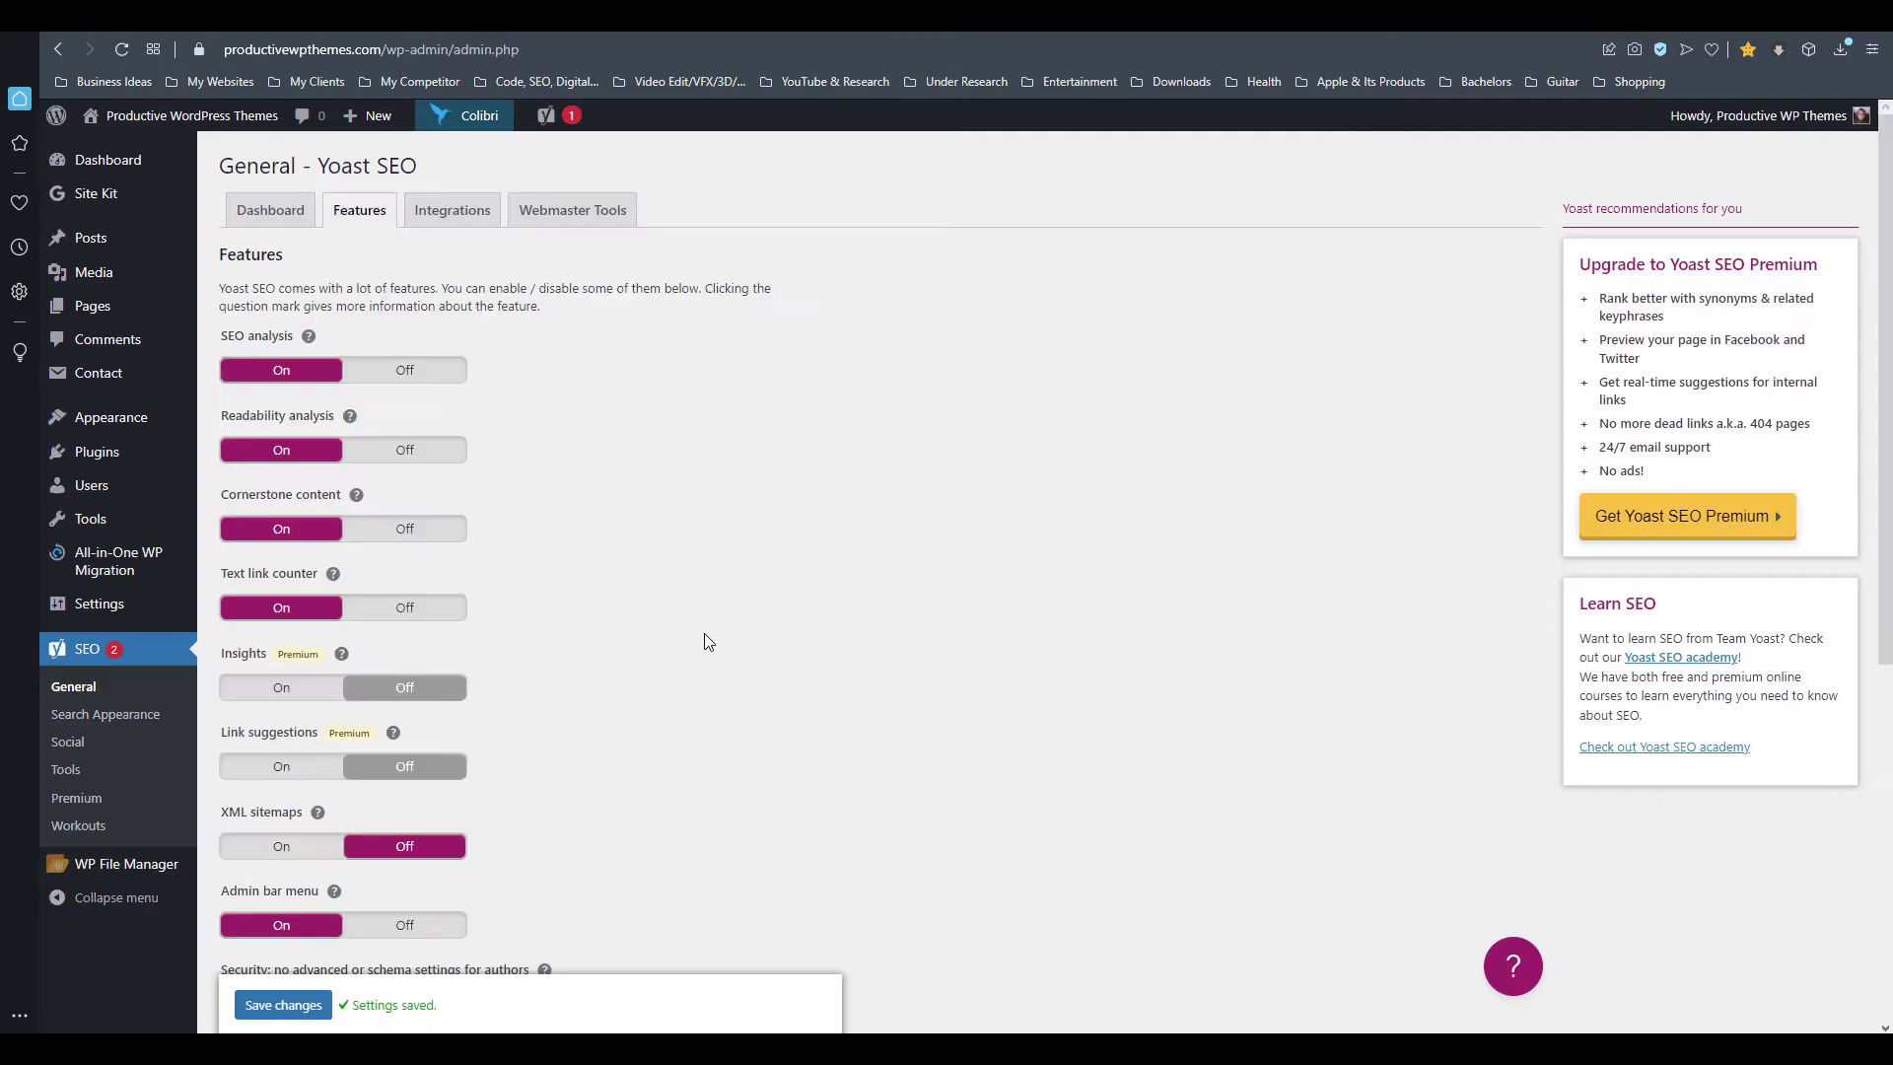
Return to the Yoast SEO dashboard and hide the notification recommending automatic updates
click(570, 129)
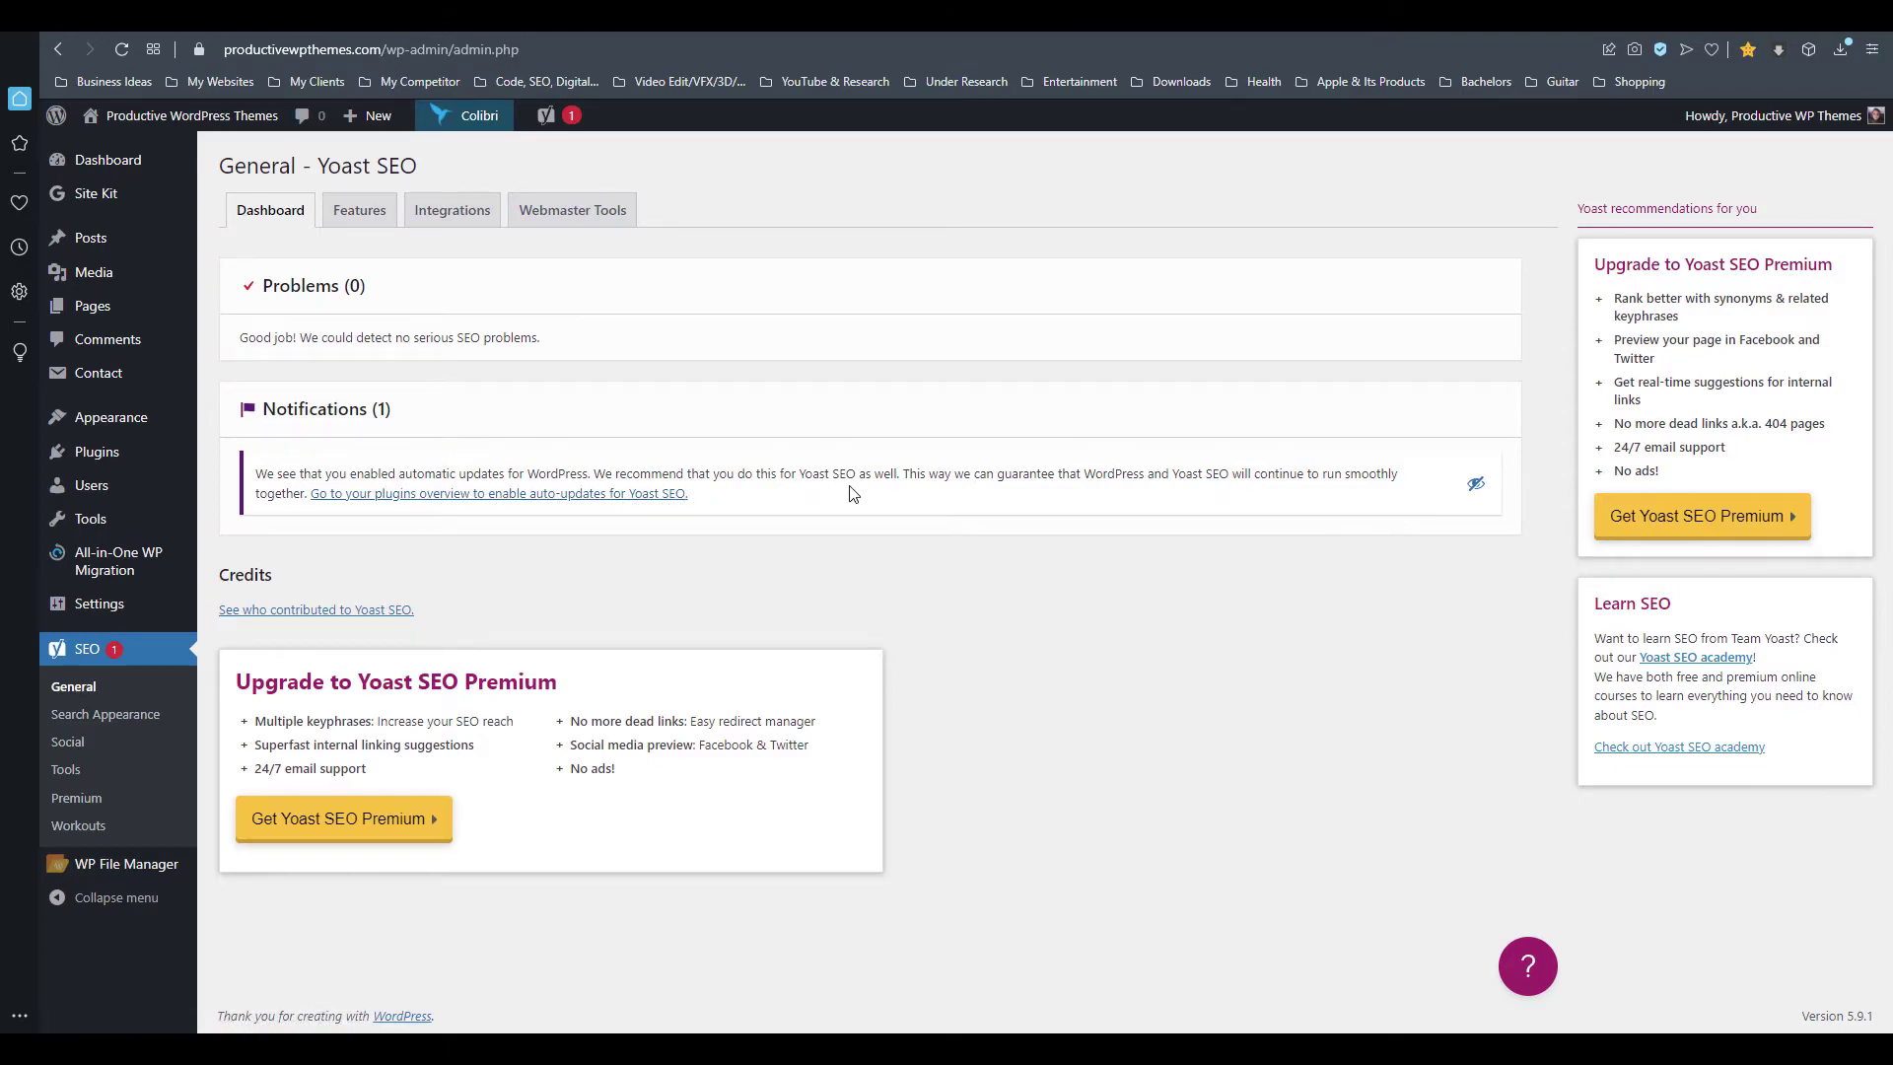
click(1475, 488)
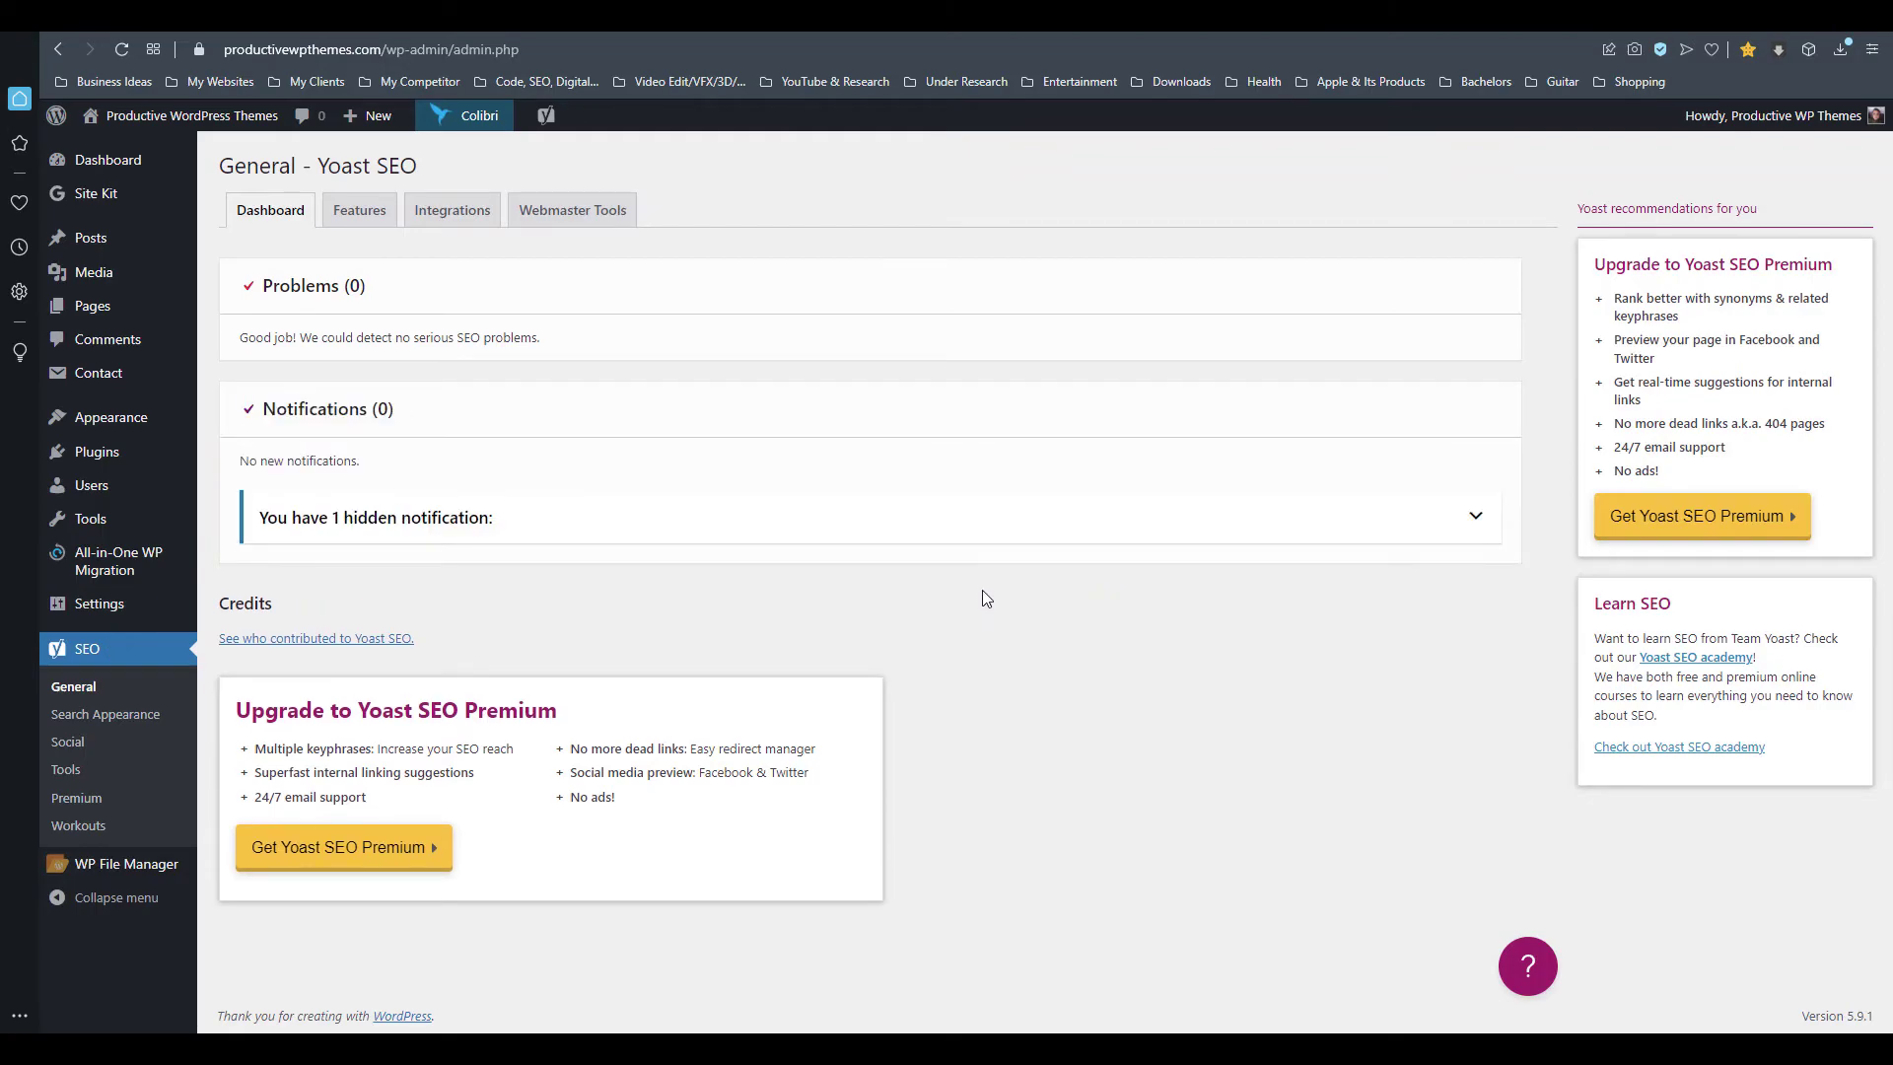
Enable automatic updates for Yoast SEO in the installed plugins list
click(91, 456)
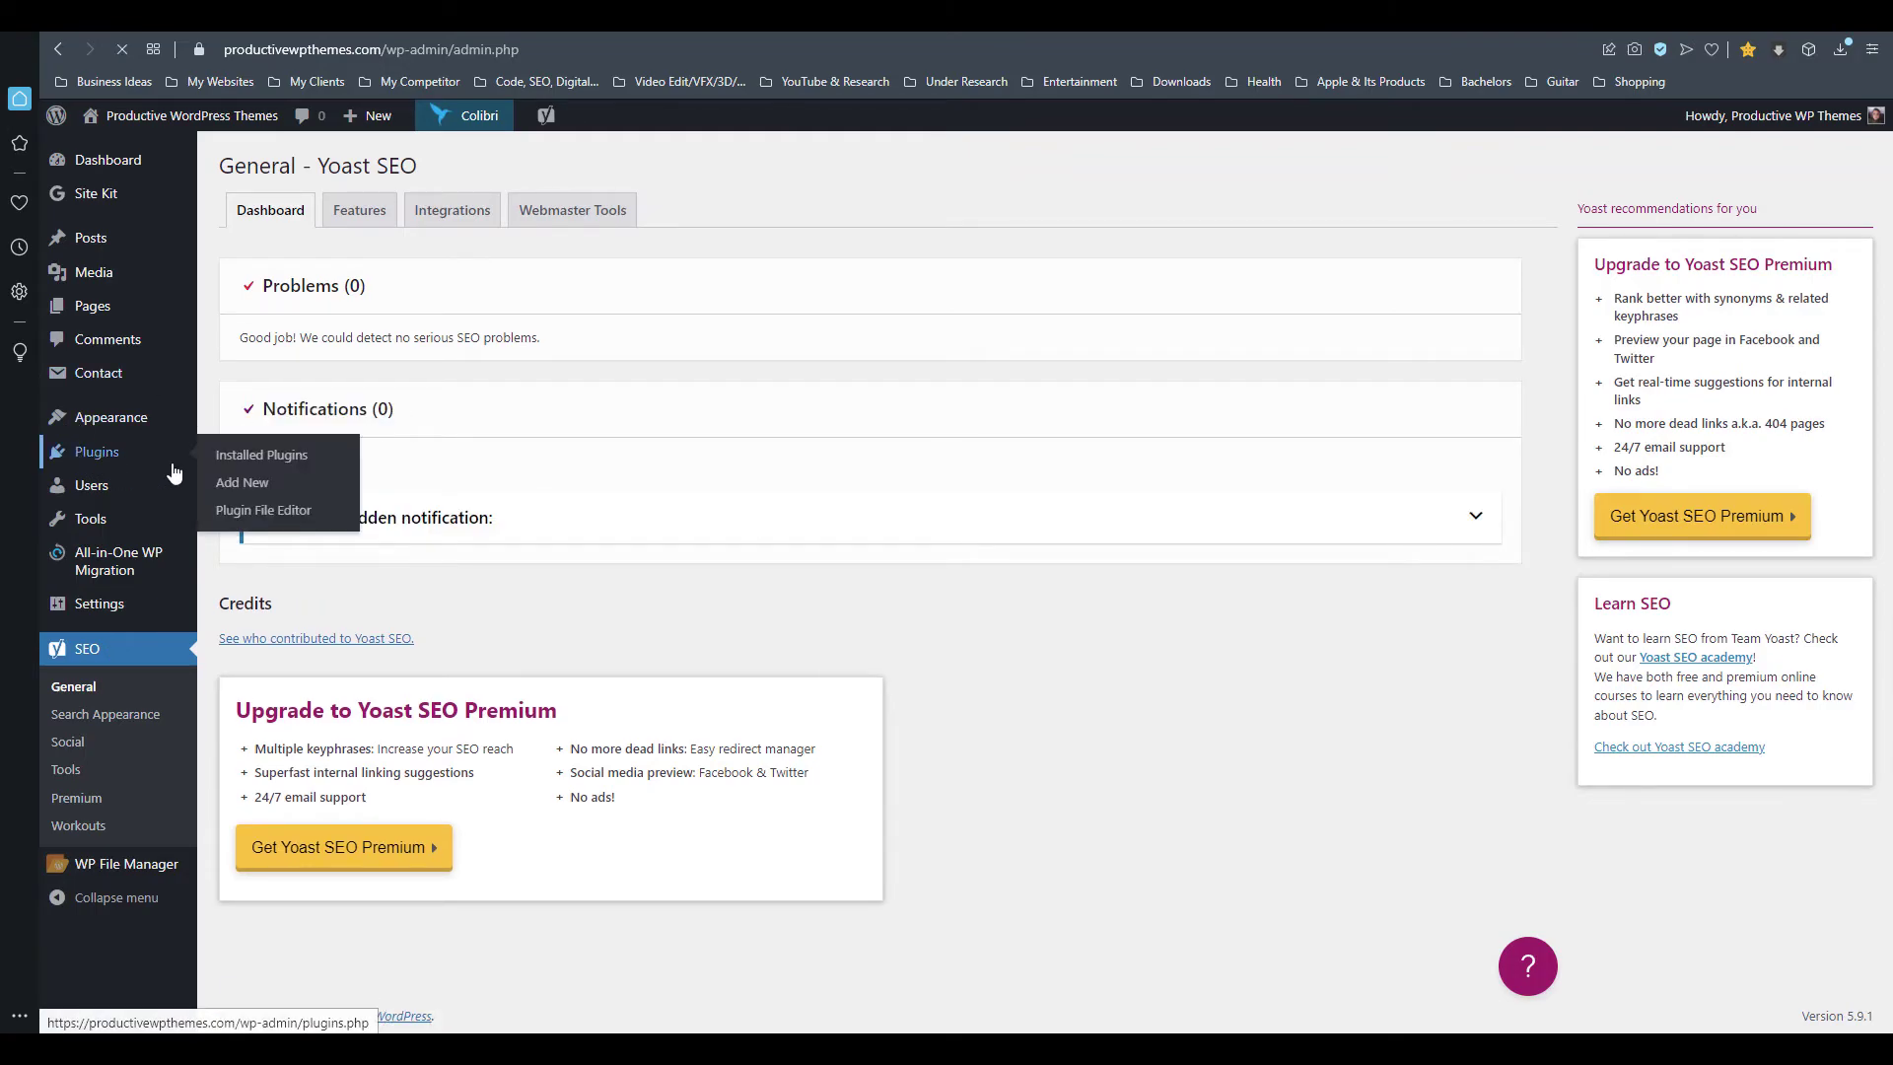
scroll(474, 769, down, 3)
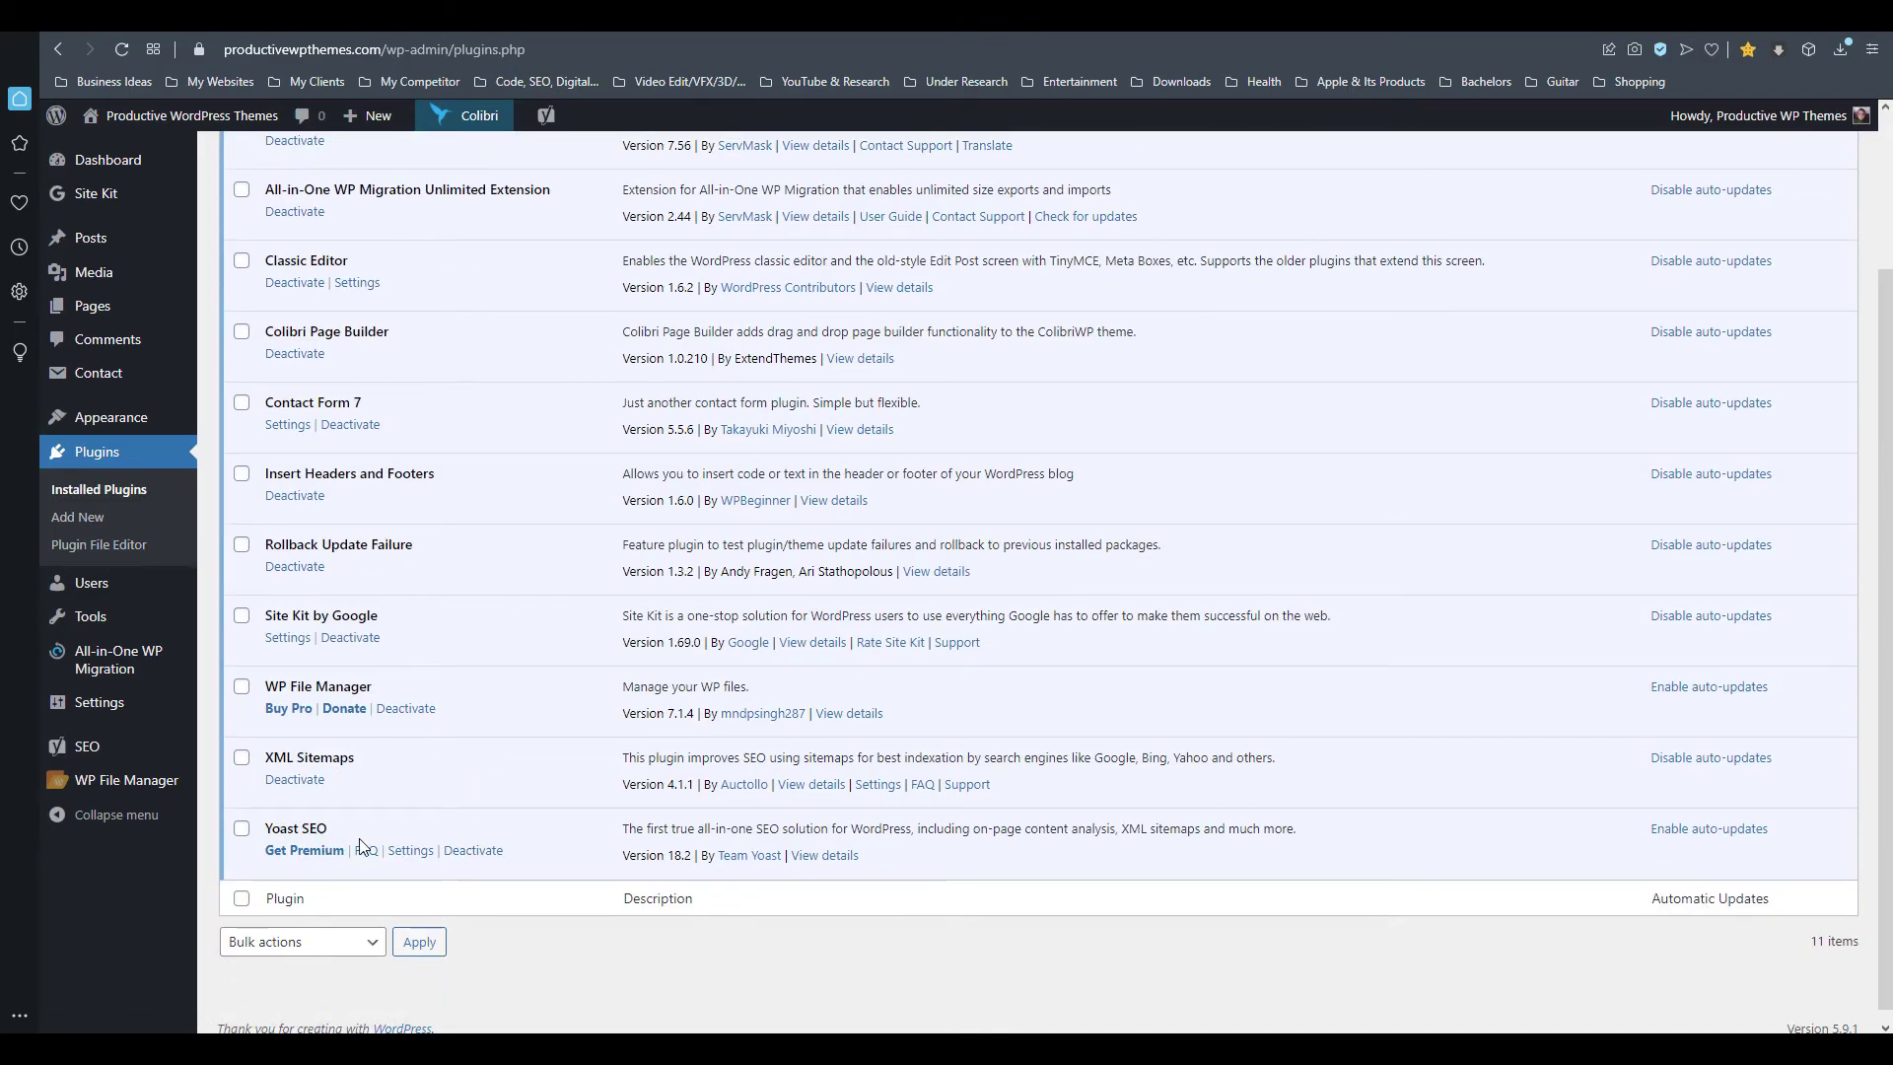
click(1716, 831)
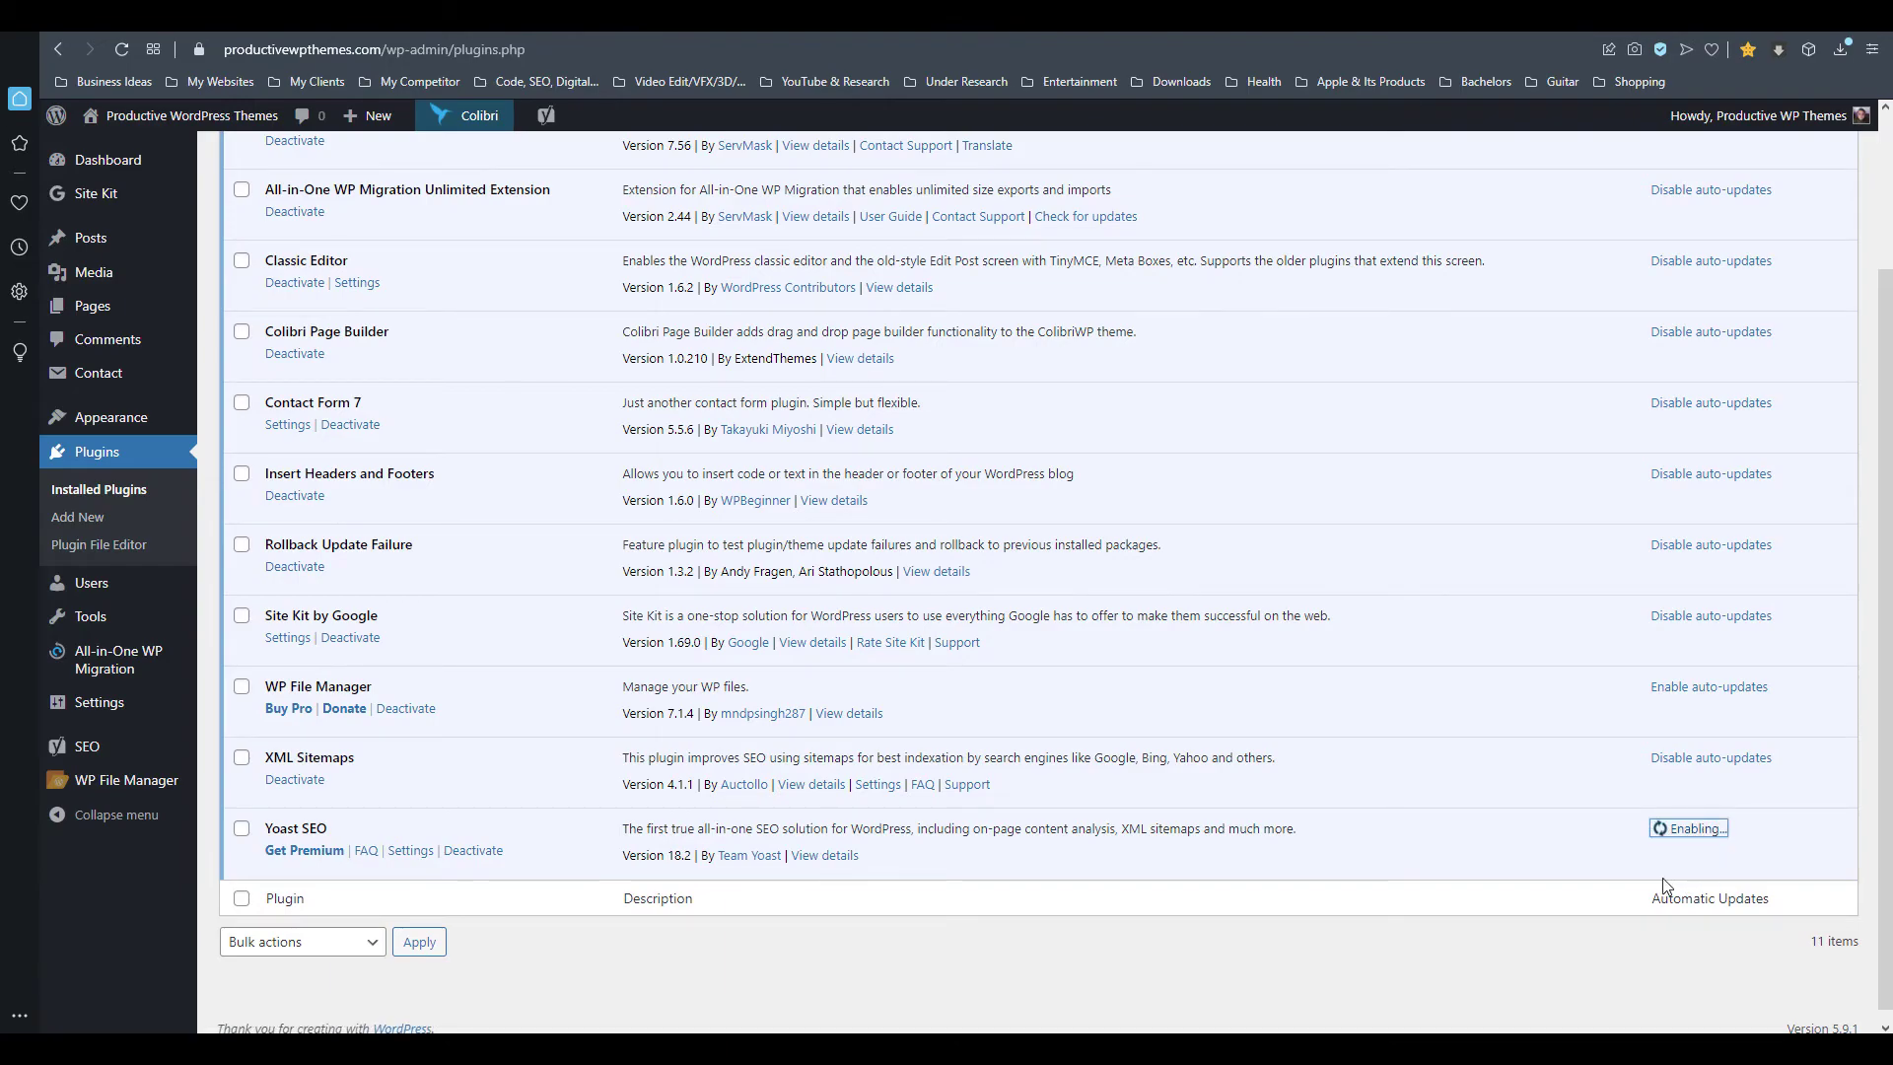